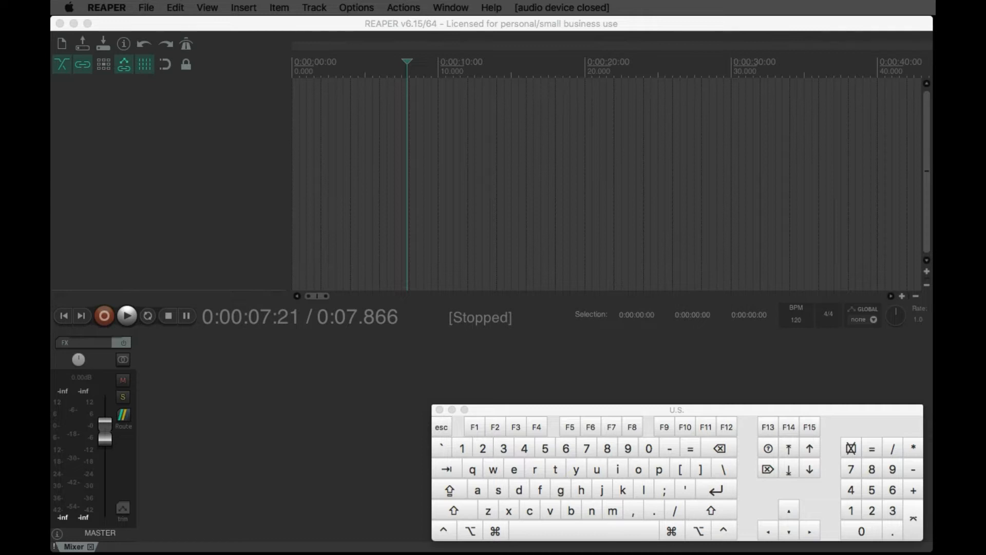
{"action": "left_click", "coordinate": [584, 25]}
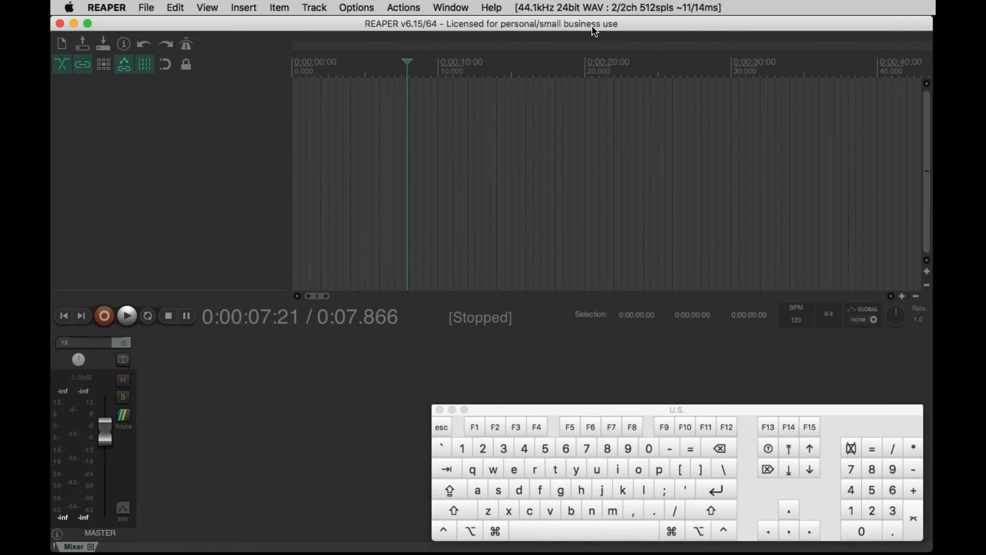
{"action": "key", "text": "super+Tab"}
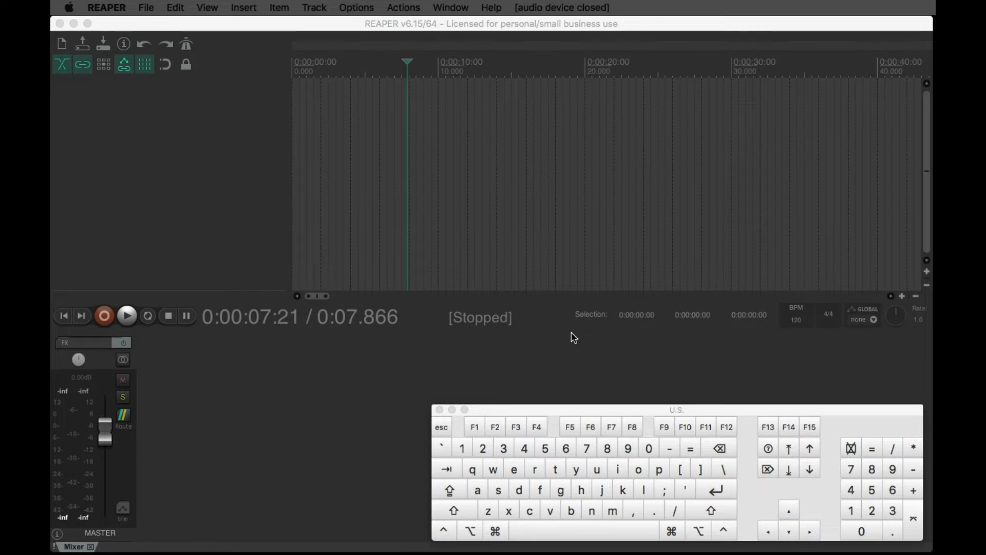
{"action": "left_click", "coordinate": [334, 30]}
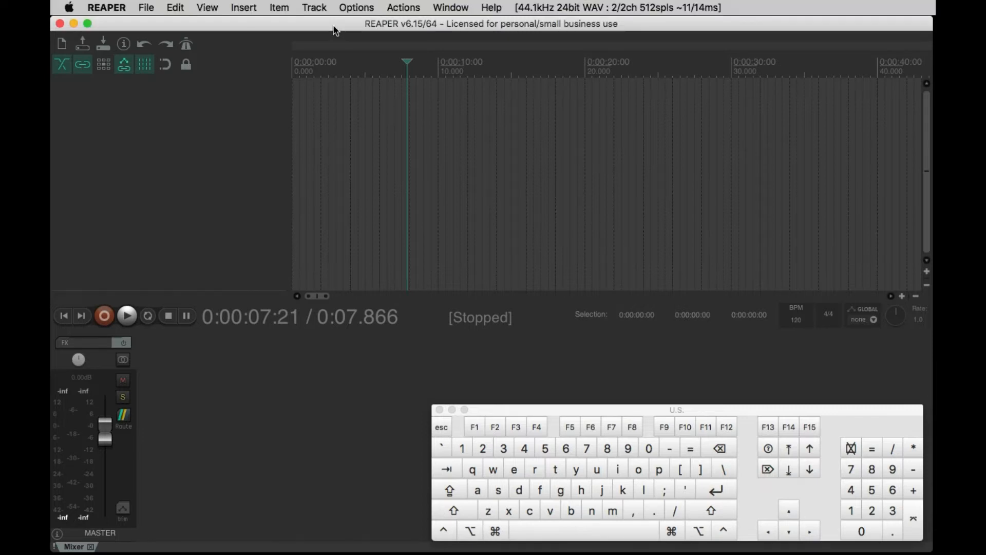
{"action": "key", "text": "super+n"}
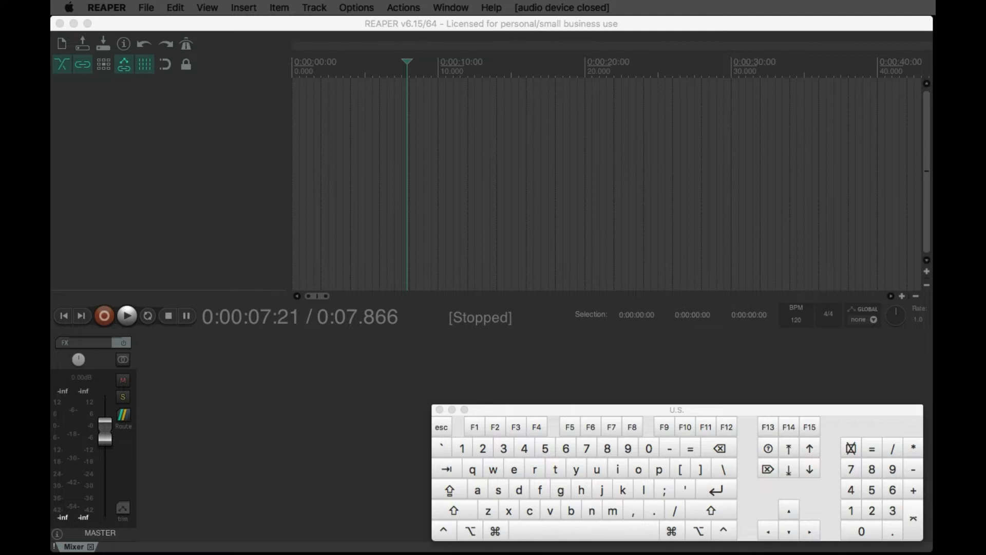
{"action": "key", "text": "super"}
{"action": "key", "text": "super+shift"}
Switch to Finder and create a folder named REAPER TUTORIAL inside untitled folder 2
{"action": "left_click_drag", "start_coordinate": [428, 186], "coordinate": [492, 114]}
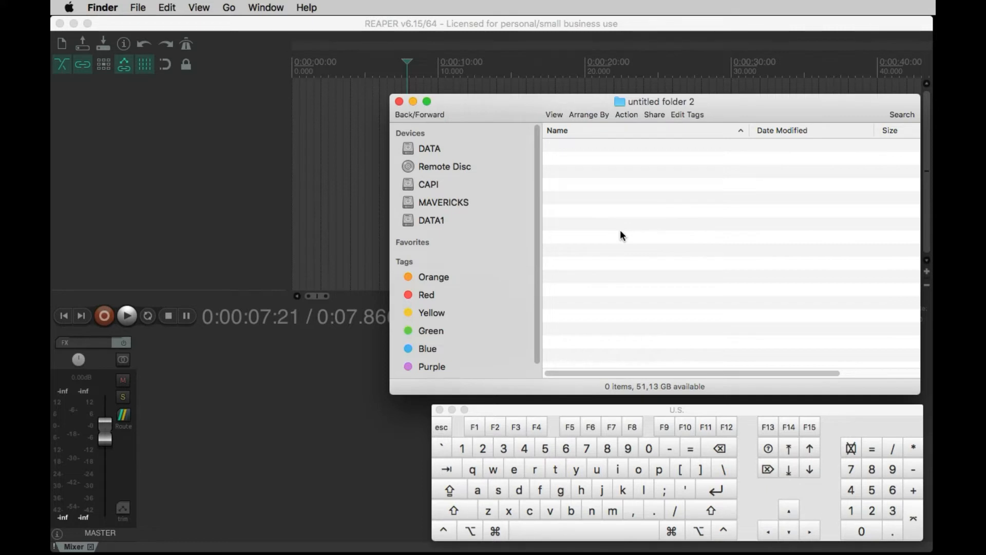
{"action": "key", "text": "super+shift"}
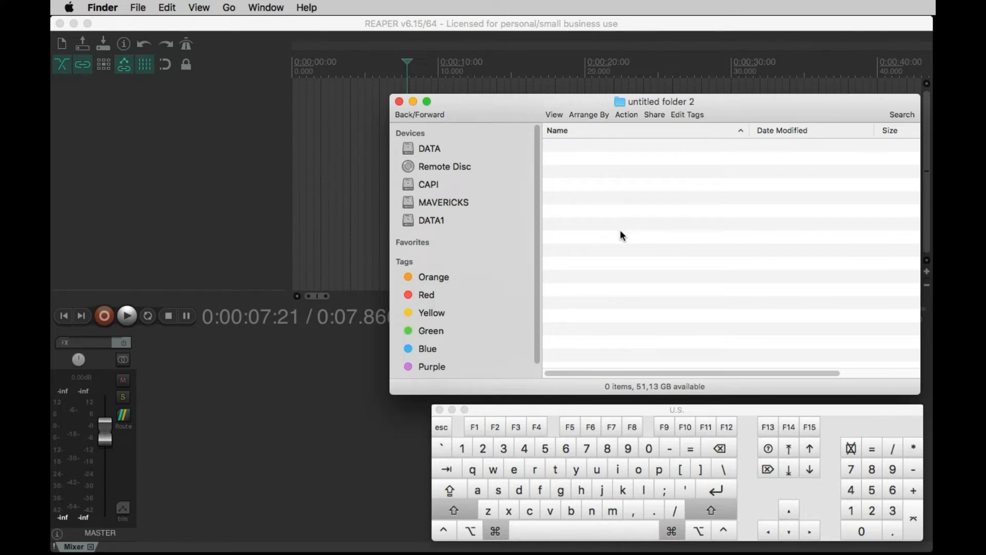
{"action": "key", "text": "super+shift+n"}
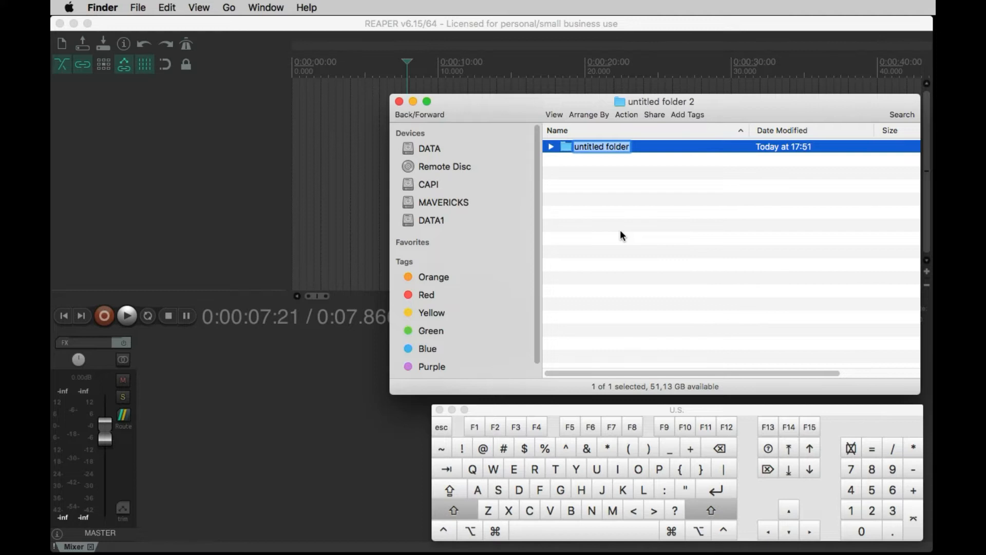
{"action": "type", "text": "TUTORIAL"}
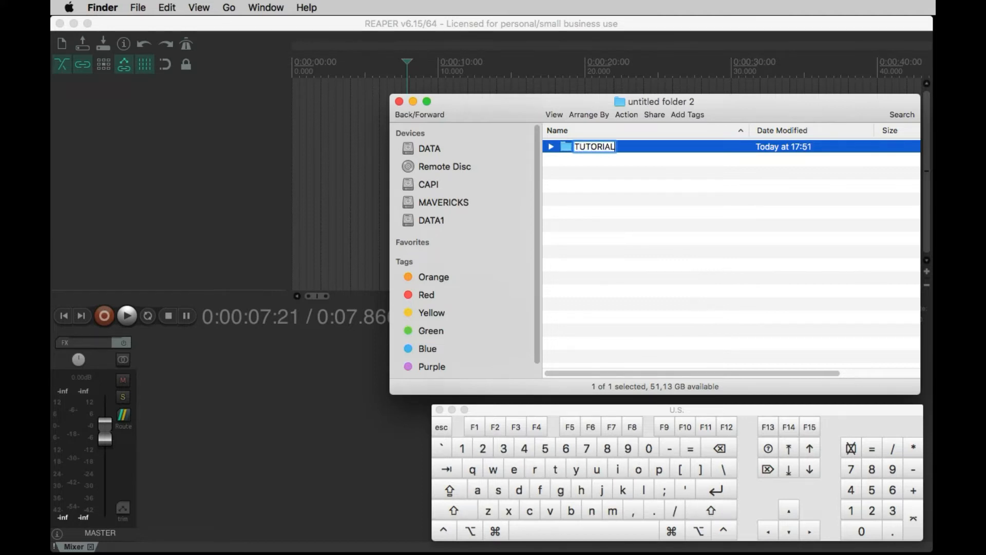
{"action": "key", "text": "alt+Left"}
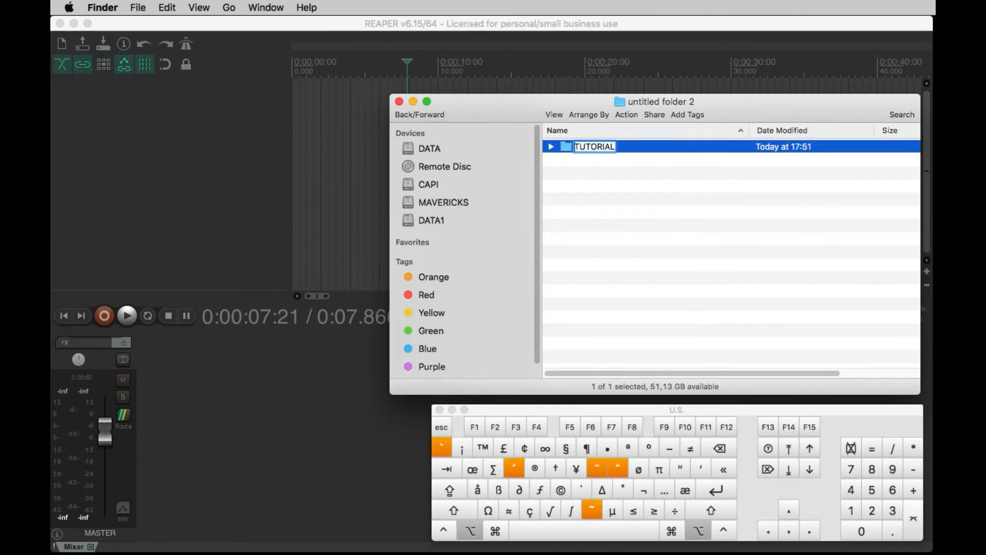
{"action": "type", "text": "REAPER"}
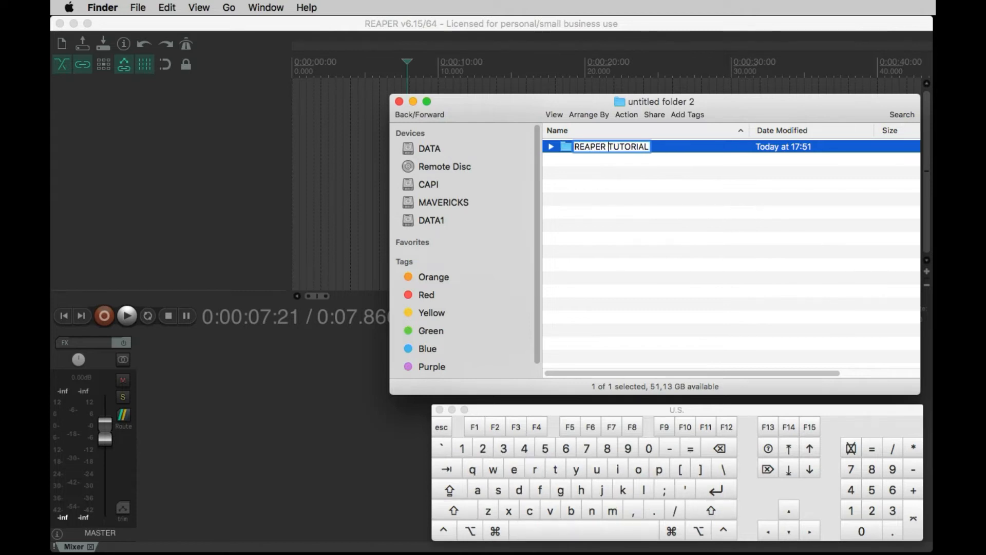
{"action": "key", "text": "Return"}
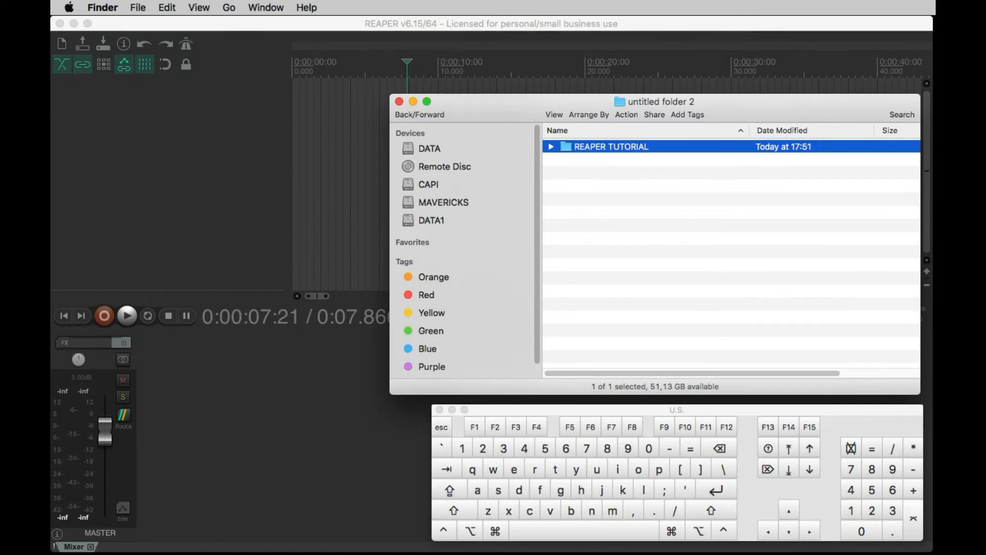
Create a folder named MATERIALS inside the REAPER TUTORIAL folder
{"action": "key", "text": "super+Down"}
{"action": "key", "text": "super+shift+n"}
{"action": "type", "text": "MATERIALS"}
{"action": "key", "text": "Return"}
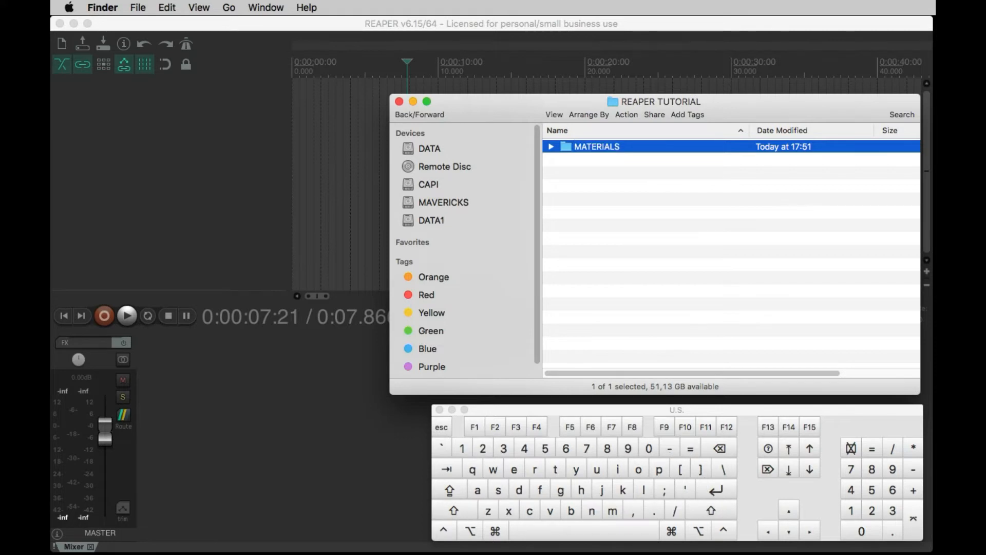
Create two subfolders named AUDIO and VIDEO inside the MATERIALS folder
{"action": "key", "text": "super+Down"}
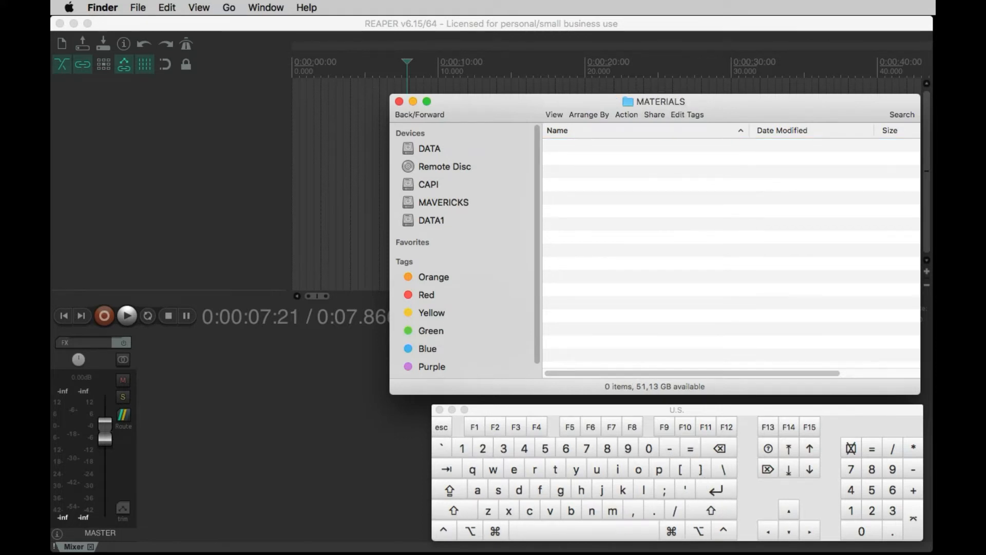
{"action": "key", "text": "super+shift+n"}
{"action": "type", "text": "AUDIO"}
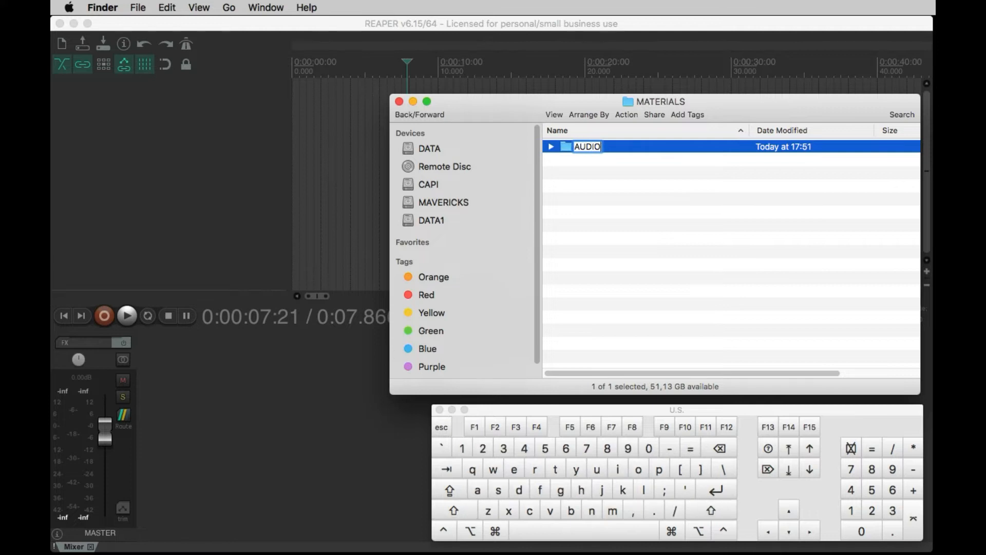
{"action": "key", "text": "Return"}
{"action": "key", "text": "super+shift+n"}
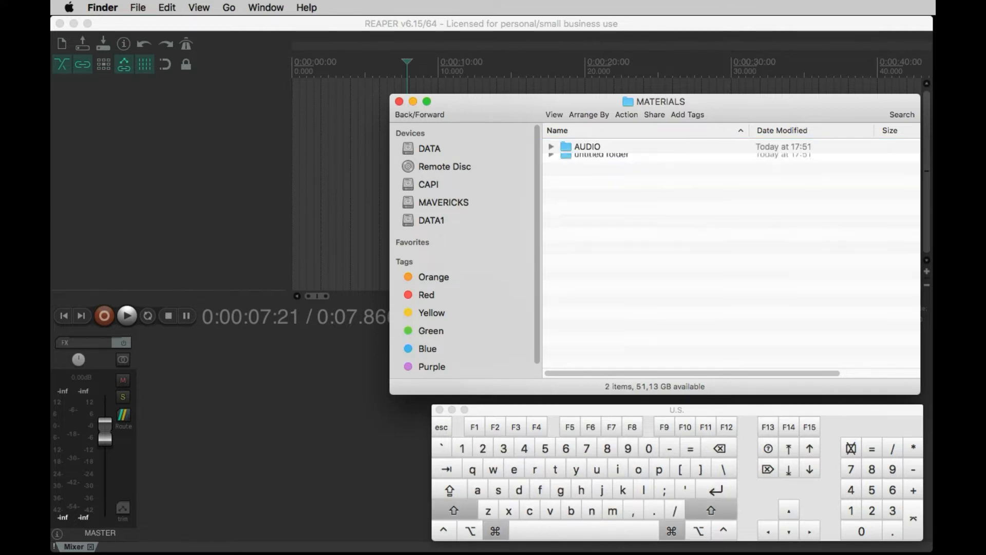
{"action": "type", "text": "VIDEO"}
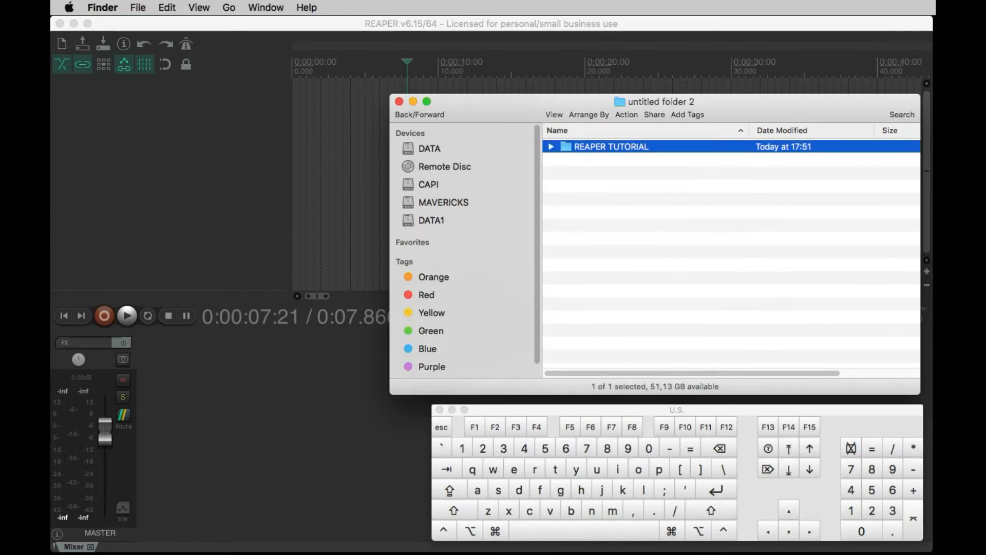
Create a folder named EDIT inside REAPER TUTORIAL, alongside MATERIALS, and open it
{"action": "key", "text": "super+Down"}
{"action": "key", "text": "Down"}
{"action": "key", "text": "super+shift+n"}
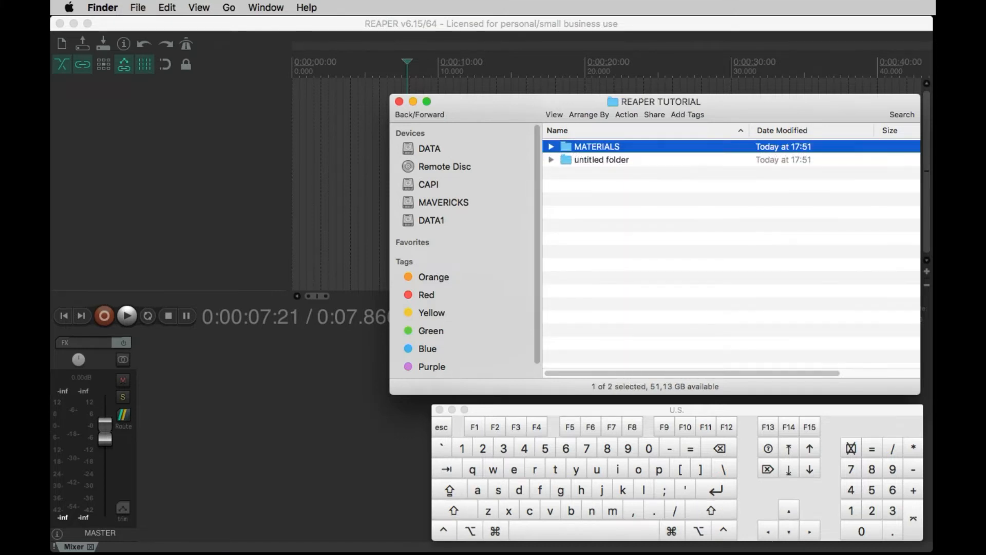
{"action": "type", "text": "EDIT"}
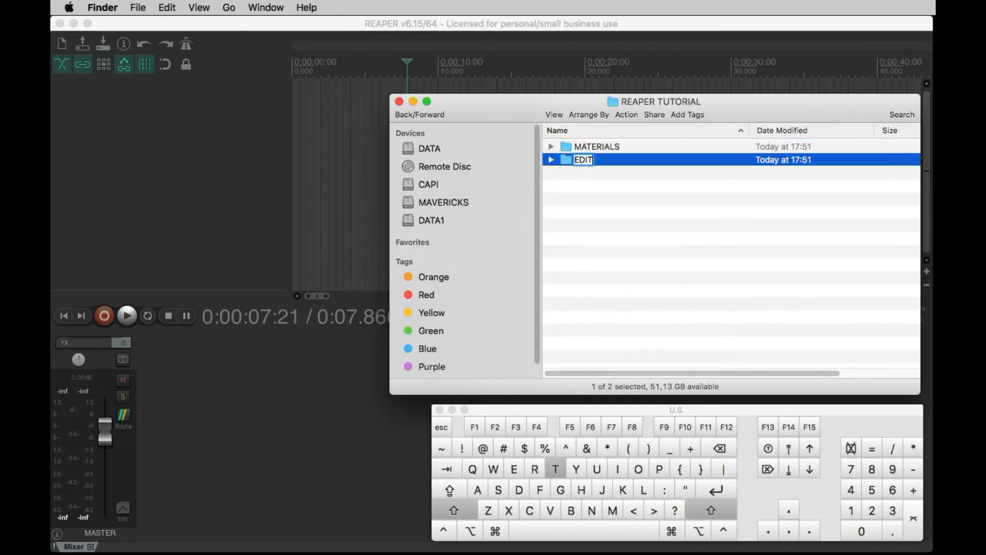
{"action": "key", "text": "Return"}
{"action": "key", "text": "super+Down"}
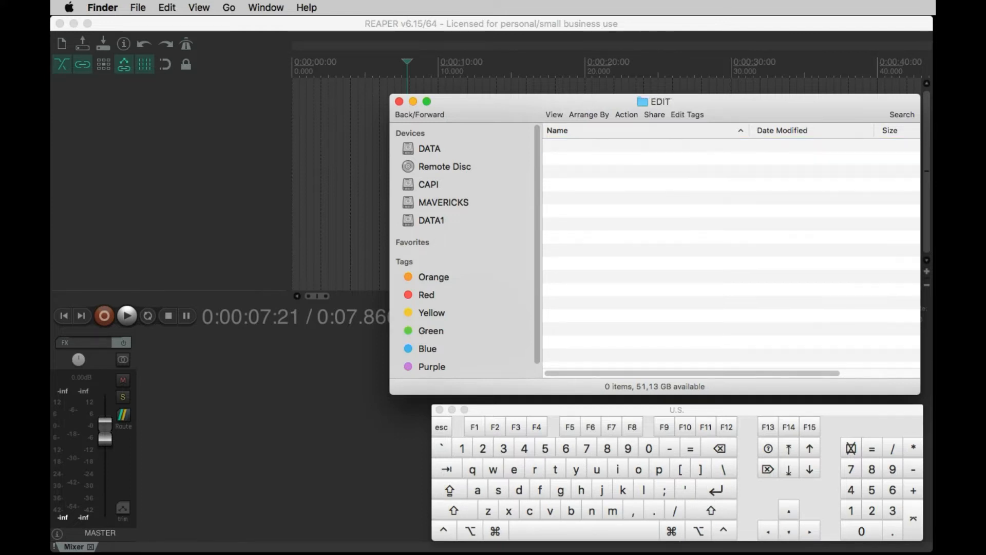
Switch to REAPER and save the project as Reaper Tutorial 1 in the EDIT folder, with a subdirectory created for the project
{"action": "key", "text": "shift"}
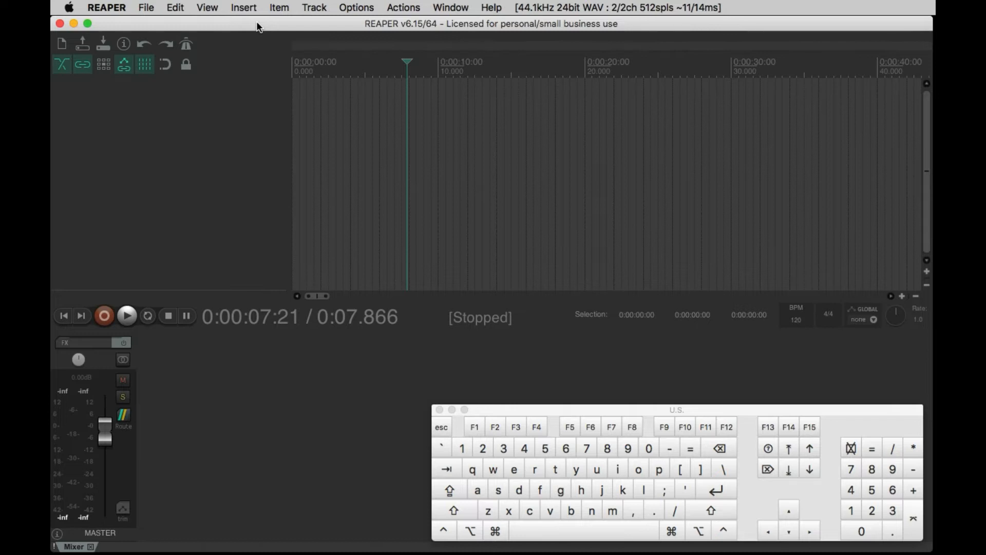
{"action": "left_click", "coordinate": [146, 7]}
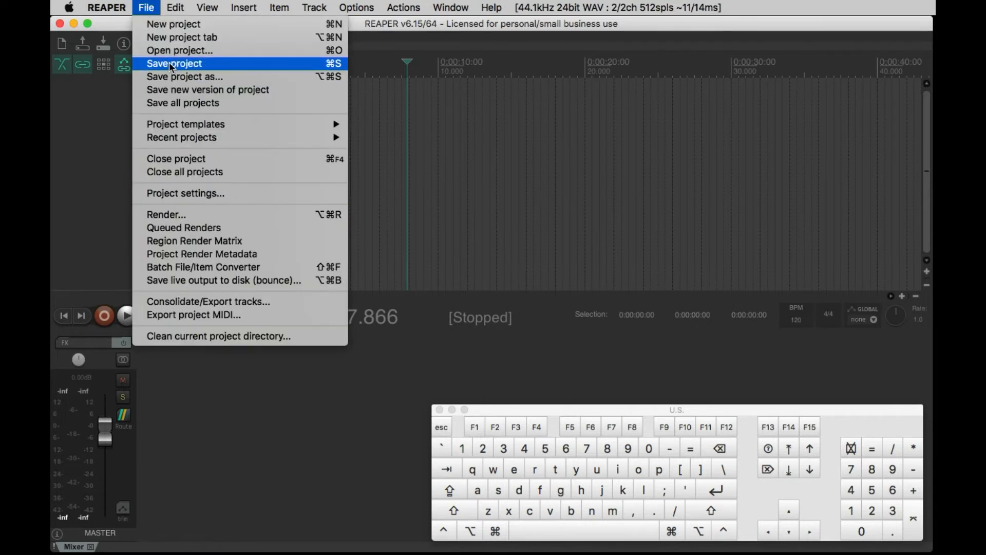
{"action": "left_click", "coordinate": [177, 76]}
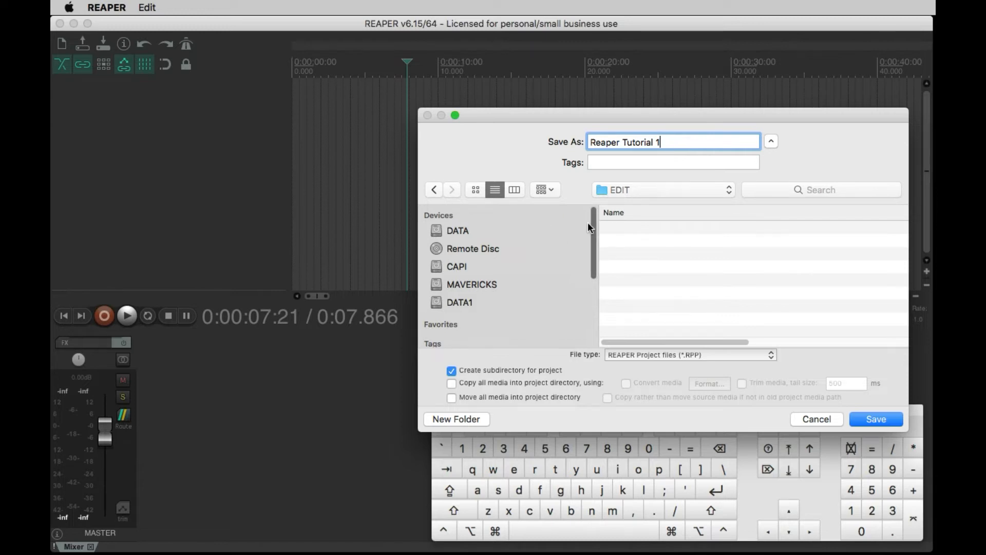
{"action": "left_click", "coordinate": [643, 191]}
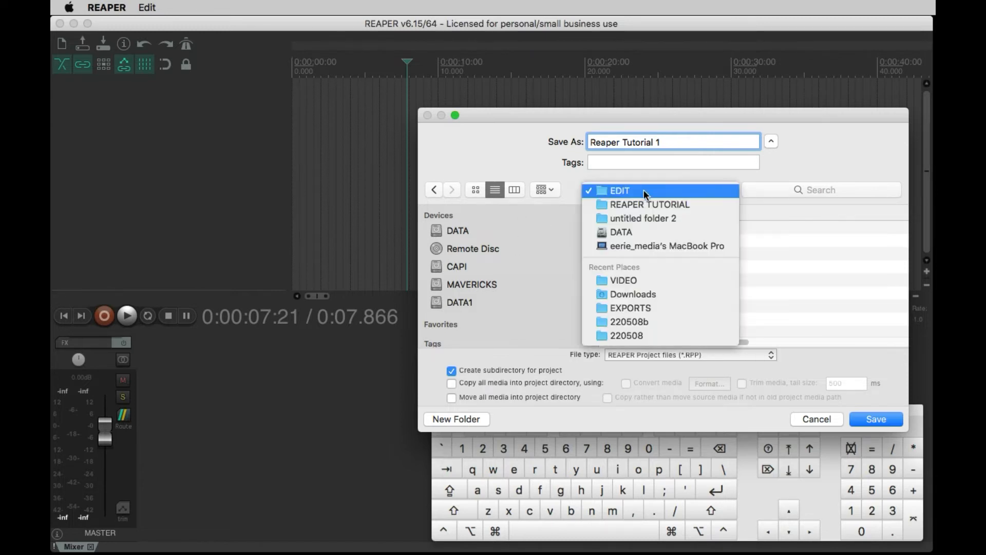
{"action": "left_click", "coordinate": [643, 190]}
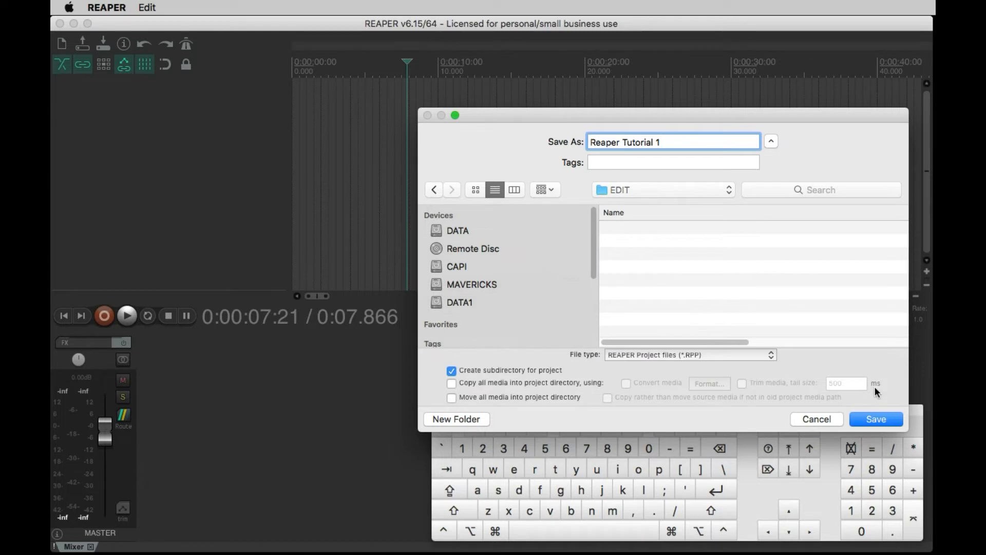
{"action": "left_click", "coordinate": [877, 420]}
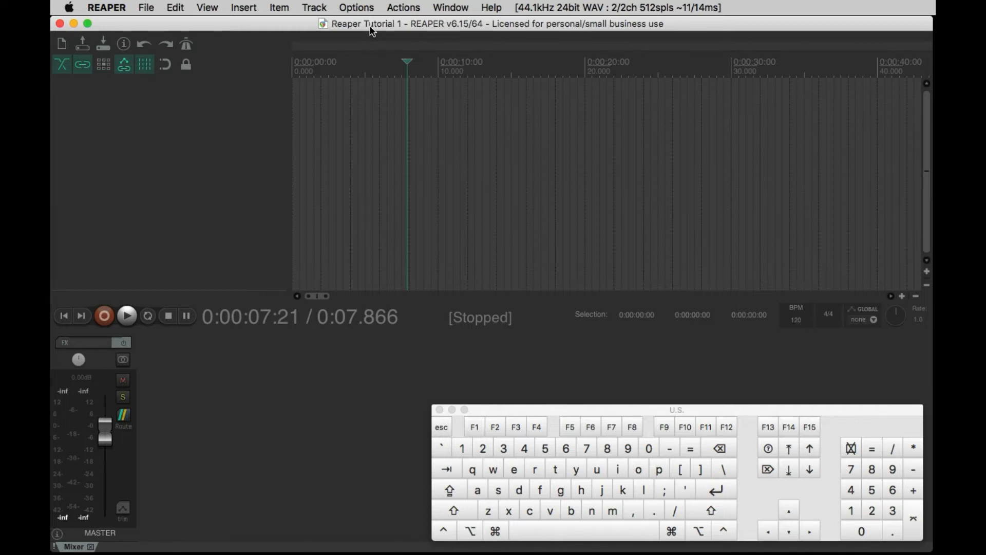
Check the saved project's folder path from the project name in the window title
{"action": "key", "text": "super"}
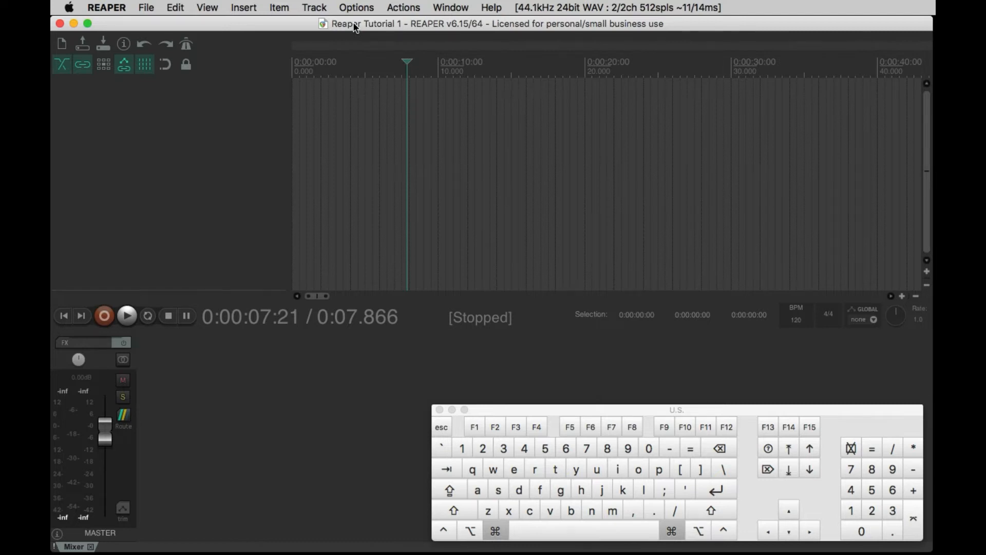
{"action": "left_click", "coordinate": [356, 27], "text": "super"}
{"action": "left_click", "coordinate": [356, 23]}
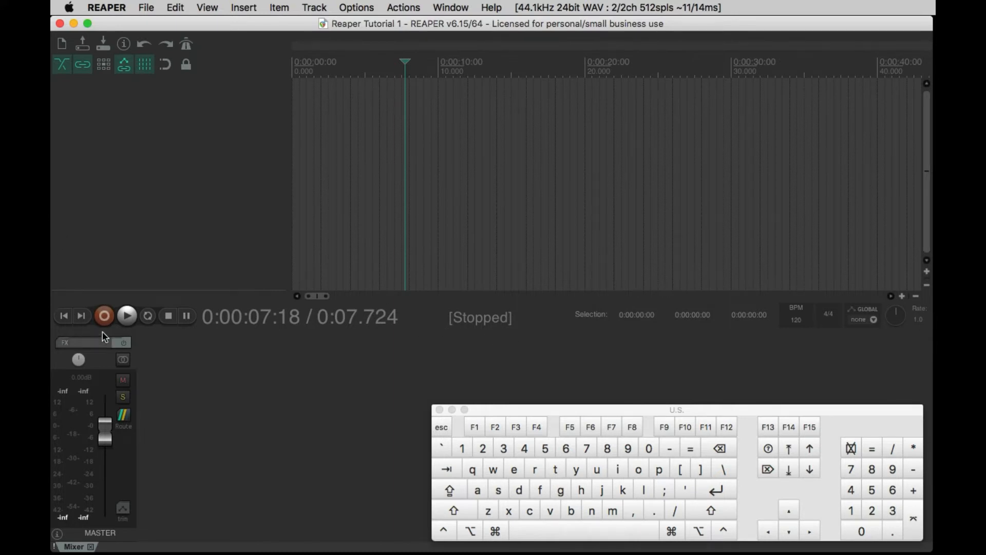
Play the empty timeline briefly from the edit cursor, stop playback and turn on repeat
{"action": "left_click", "coordinate": [127, 317]}
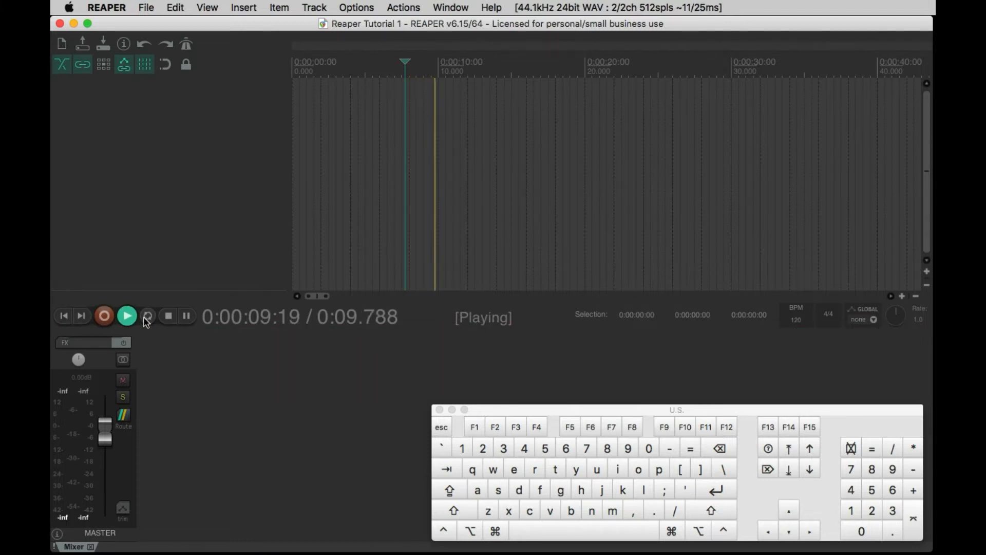
{"action": "left_click", "coordinate": [169, 316]}
{"action": "left_click", "coordinate": [148, 316]}
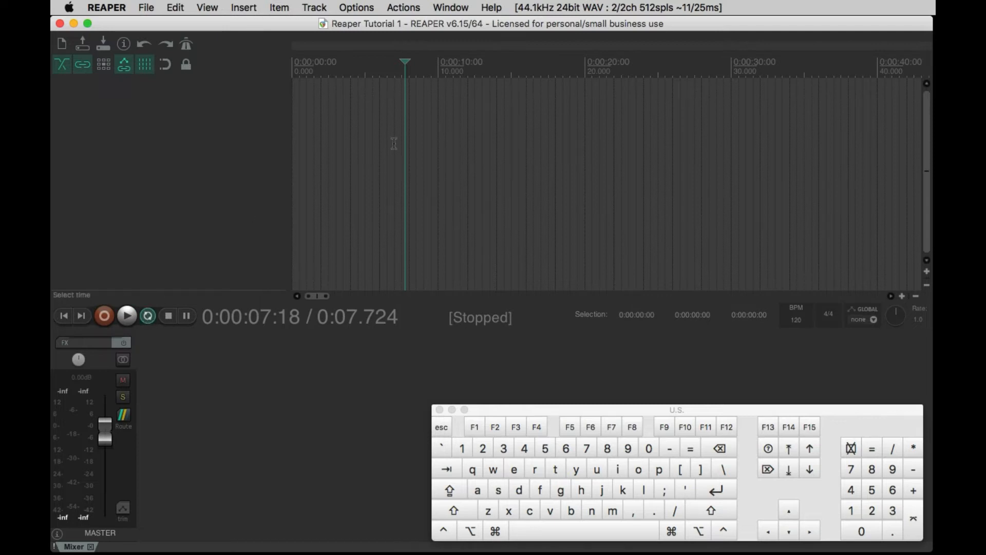
Loop playback over a time selection from about 0:00:02:10 to 0:00:04:02, then stop and clear the selection
{"action": "left_click_drag", "start_coordinate": [353, 129], "coordinate": [327, 129]}
{"action": "key", "text": "space"}
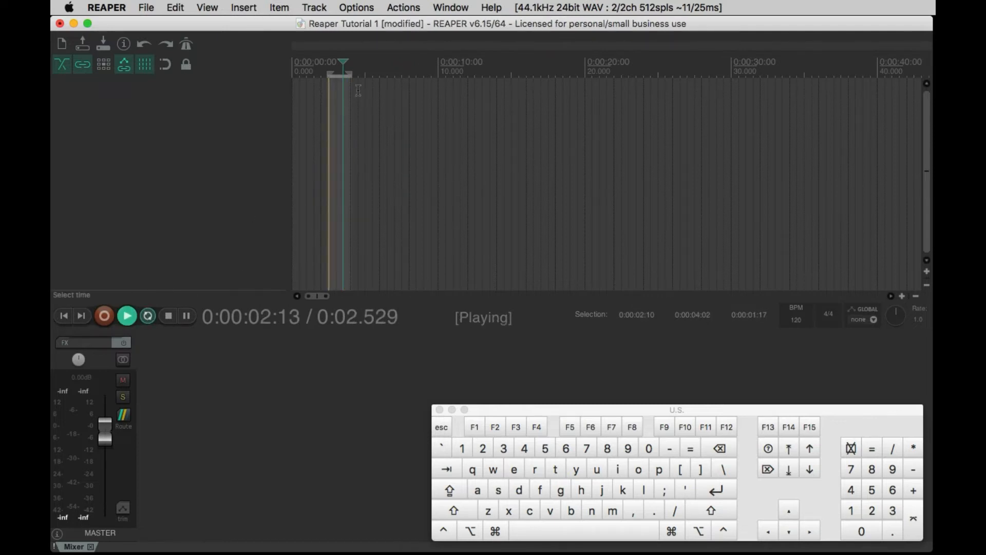
{"action": "left_click", "coordinate": [169, 316]}
{"action": "left_click", "coordinate": [423, 175]}
{"action": "left_click", "coordinate": [423, 175]}
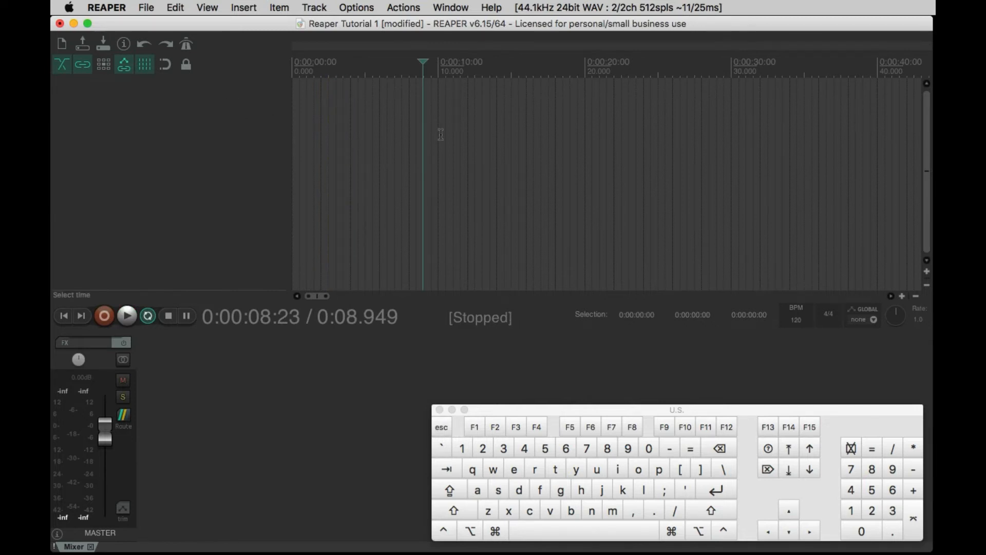
Show the Media Explorer to examine its file browser and preview controls, then hide it again
{"action": "left_click", "coordinate": [207, 8]}
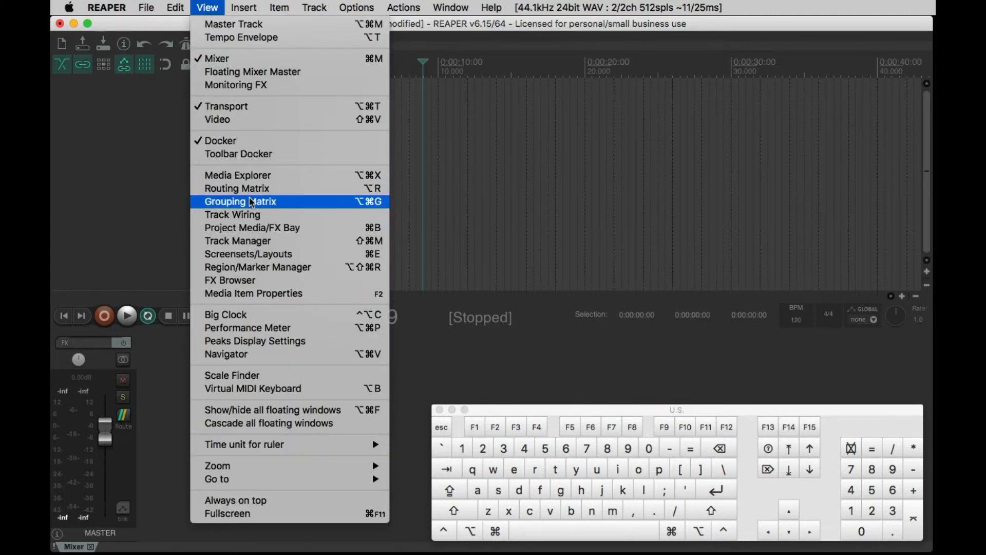
{"action": "left_click", "coordinate": [239, 177]}
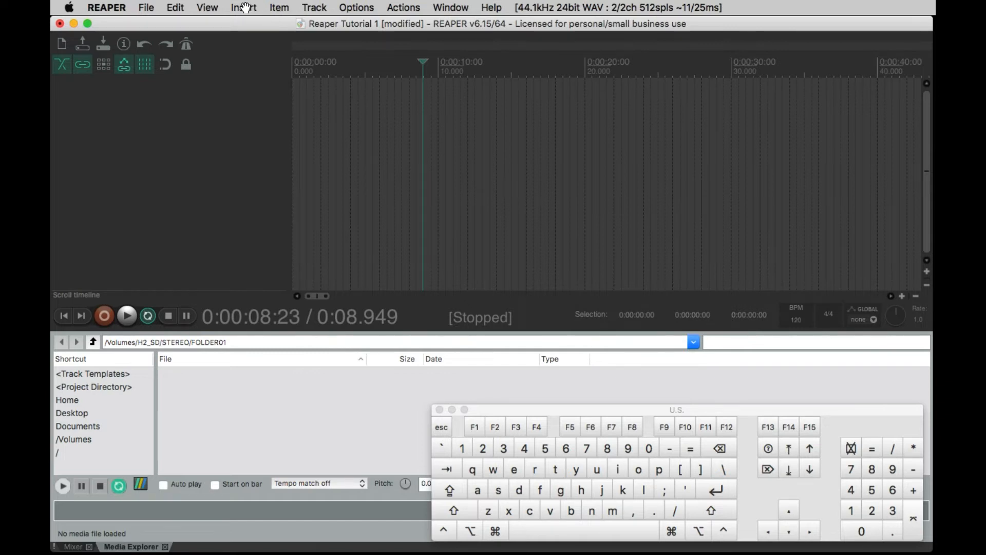
{"action": "left_click", "coordinate": [218, 7]}
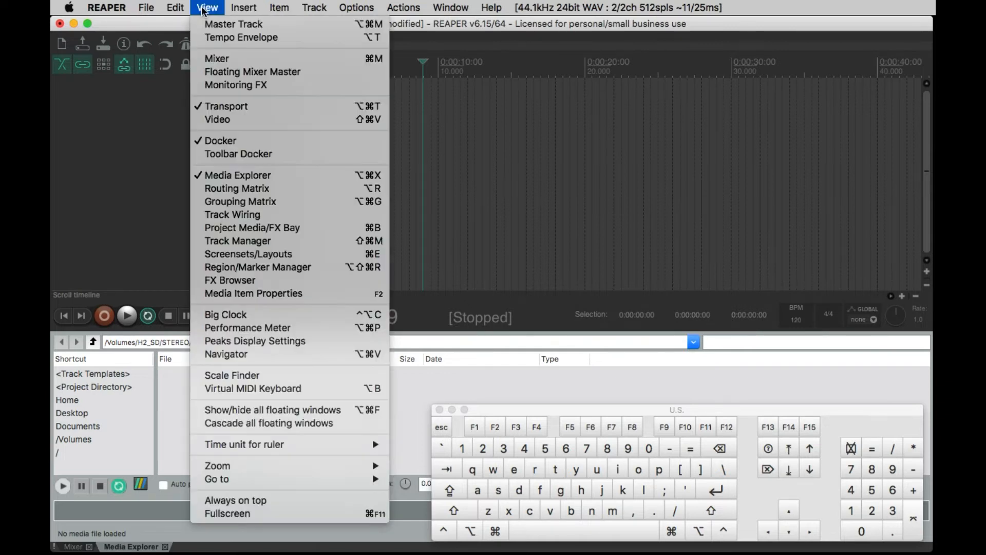
{"action": "left_click", "coordinate": [254, 177]}
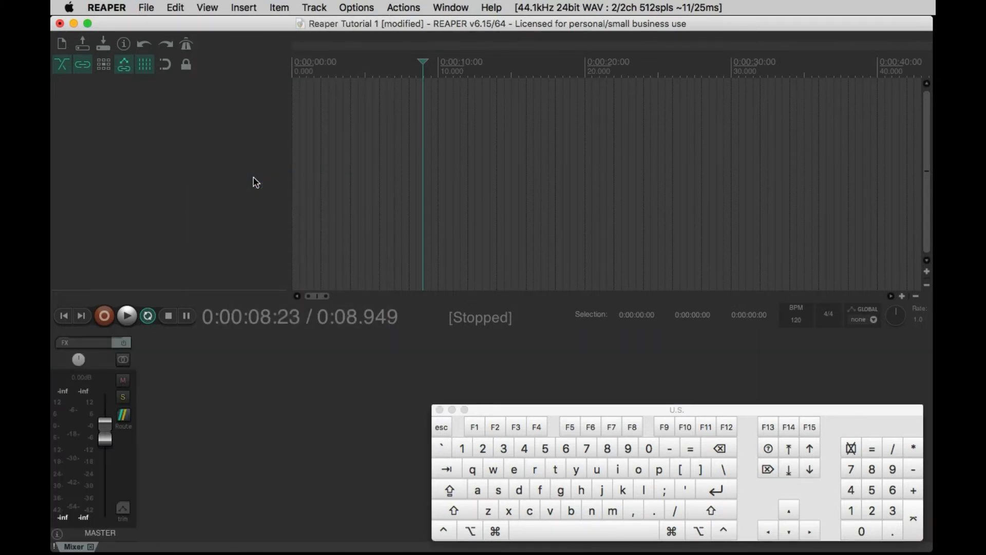
Show the Project Bay to compare its source media and media items lists, then close it
{"action": "left_click", "coordinate": [208, 7]}
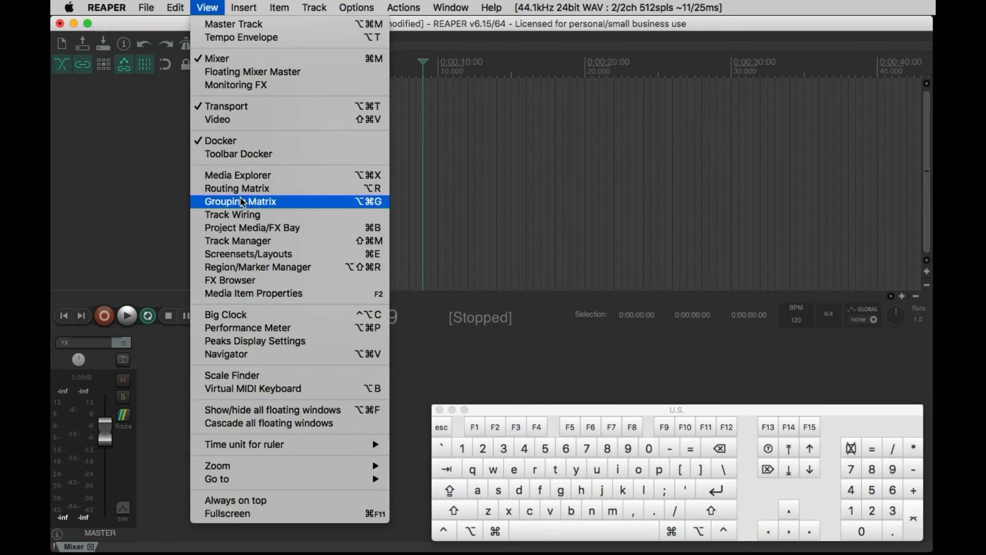
{"action": "left_click", "coordinate": [258, 229]}
{"action": "left_click_drag", "start_coordinate": [779, 168], "coordinate": [486, 58]}
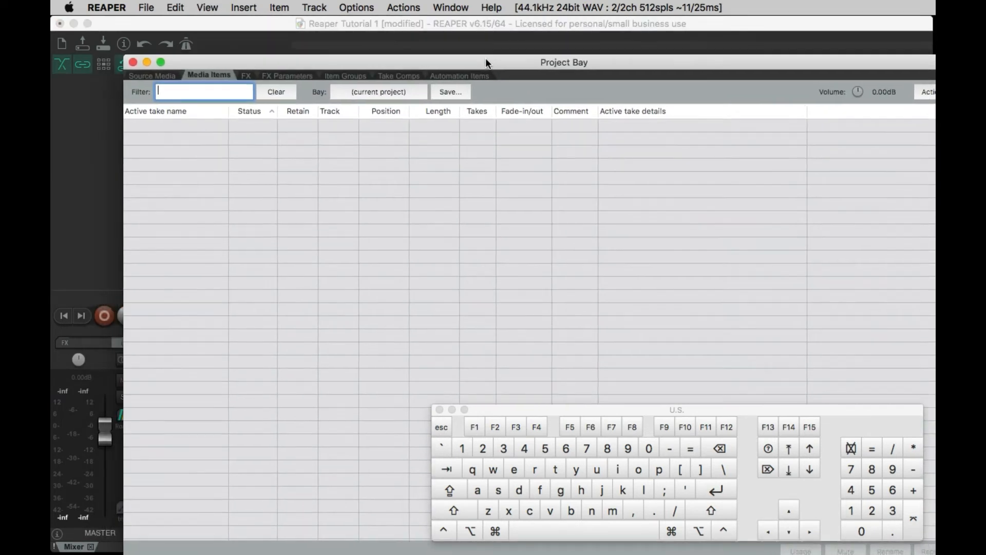
{"action": "left_click", "coordinate": [152, 75]}
{"action": "left_click", "coordinate": [207, 74]}
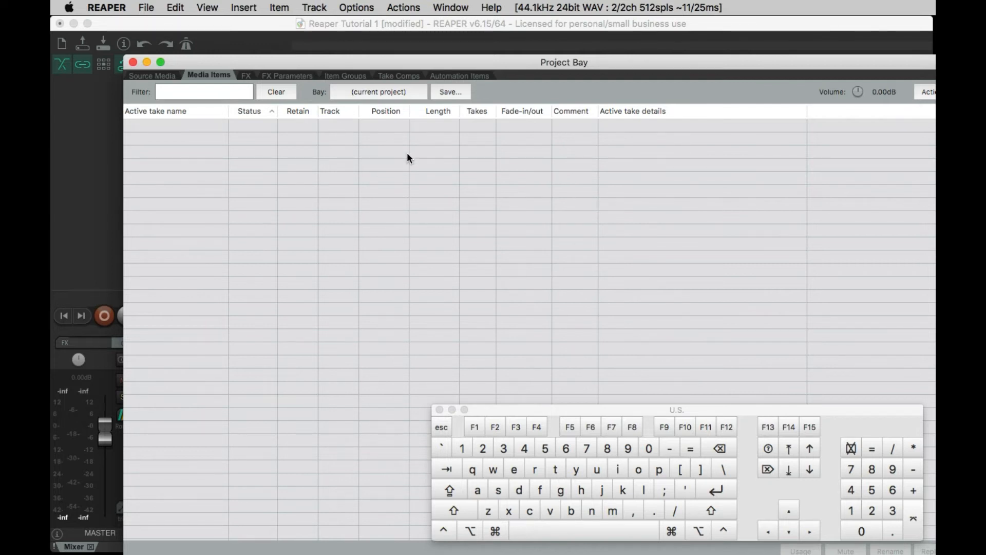
{"action": "left_click", "coordinate": [152, 76]}
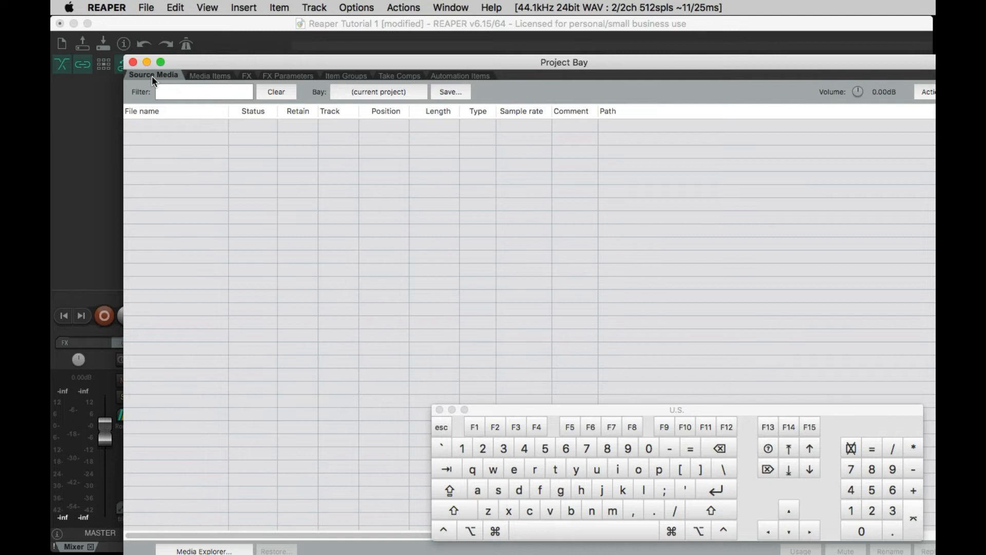
{"action": "left_click", "coordinate": [208, 75]}
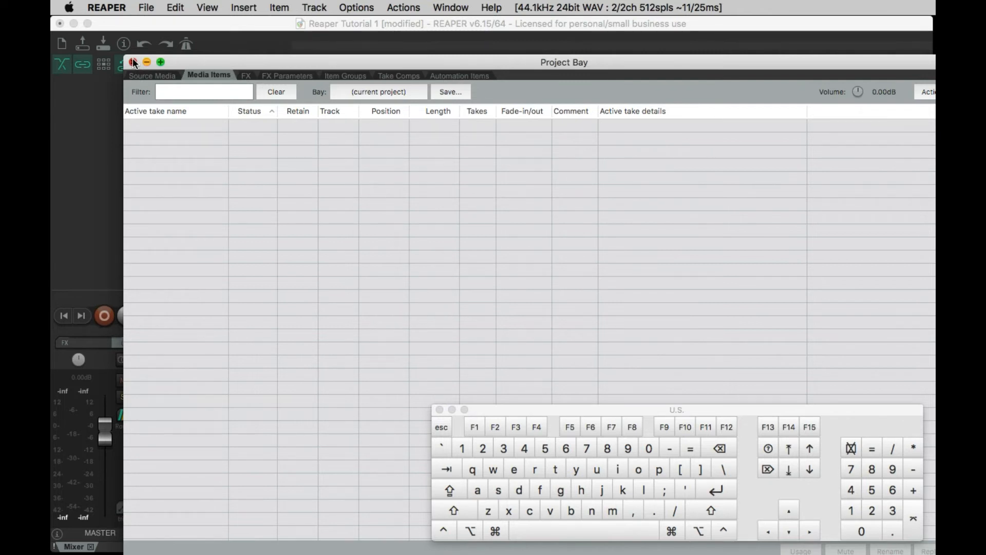
{"action": "left_click", "coordinate": [133, 62]}
Show the Media Item Properties window to examine its item, take and source media options, then close it
{"action": "left_click", "coordinate": [208, 8]}
{"action": "left_click", "coordinate": [267, 292]}
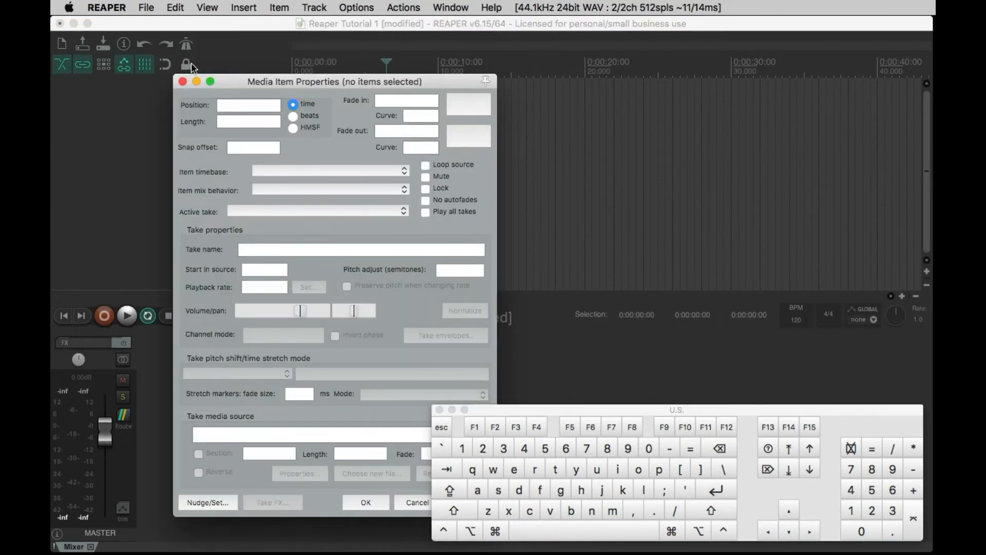
{"action": "left_click_drag", "start_coordinate": [246, 81], "coordinate": [177, 107]}
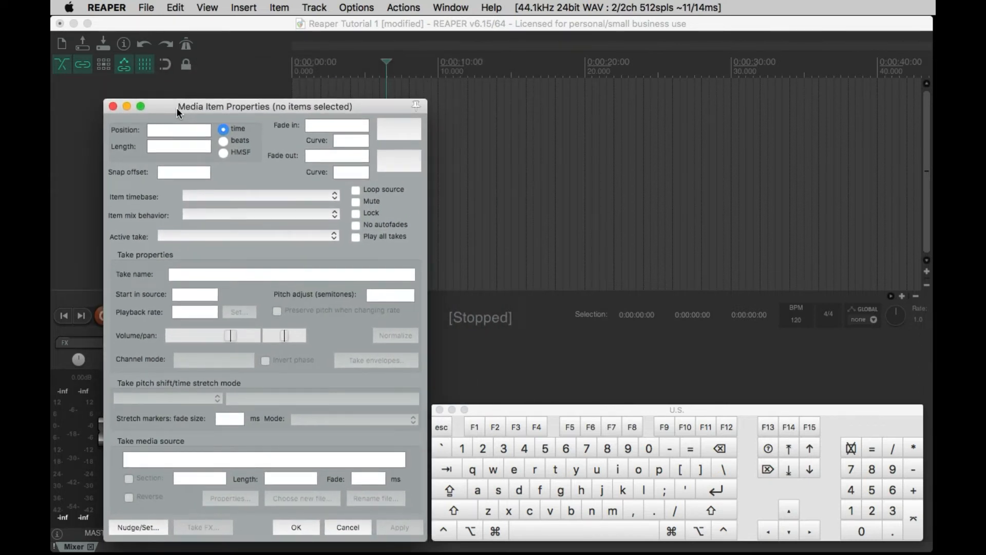
{"action": "left_click", "coordinate": [113, 107]}
Show the Video Window over the empty arrange area to look at it, then close it
{"action": "left_click", "coordinate": [207, 7]}
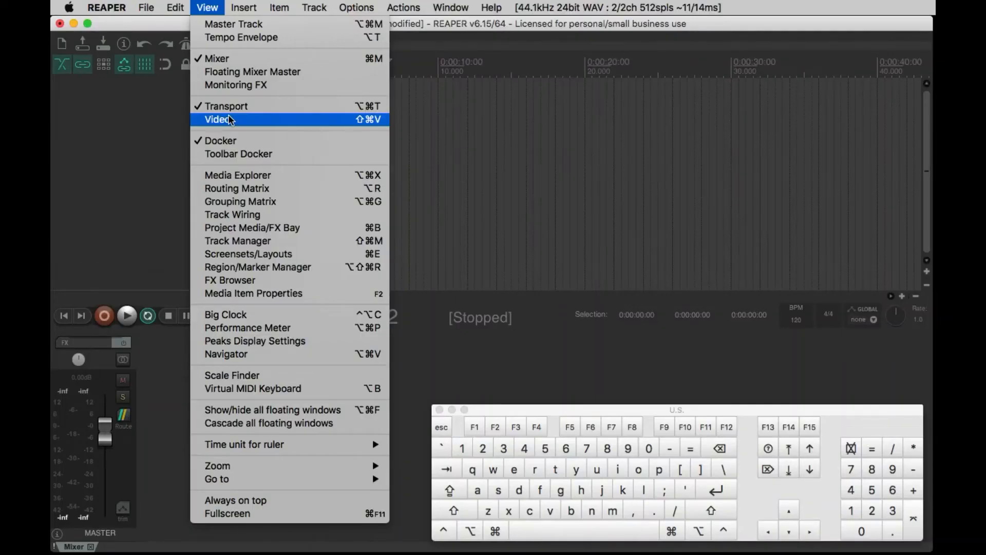
{"action": "left_click", "coordinate": [230, 119]}
{"action": "left_click_drag", "start_coordinate": [908, 98], "coordinate": [218, 90]}
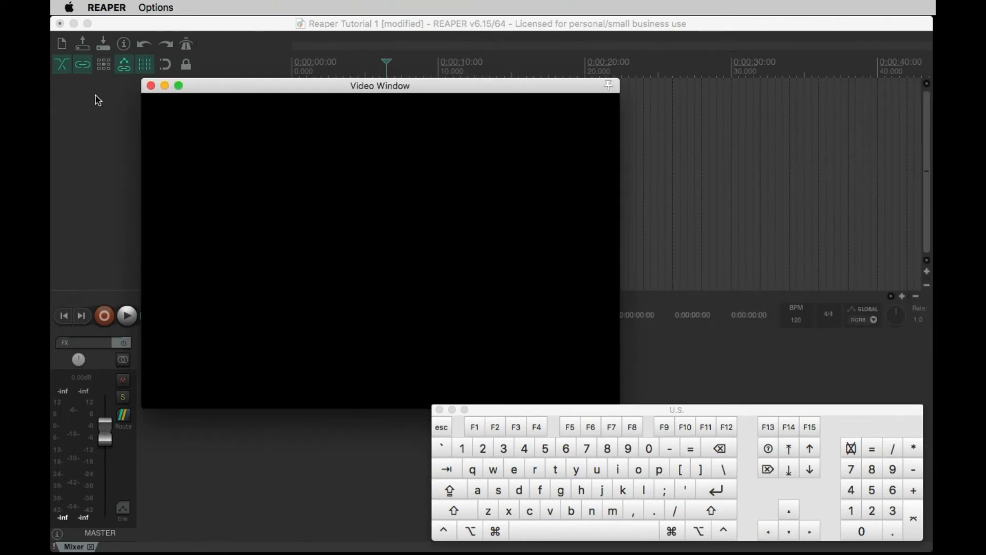
{"action": "left_click", "coordinate": [151, 85]}
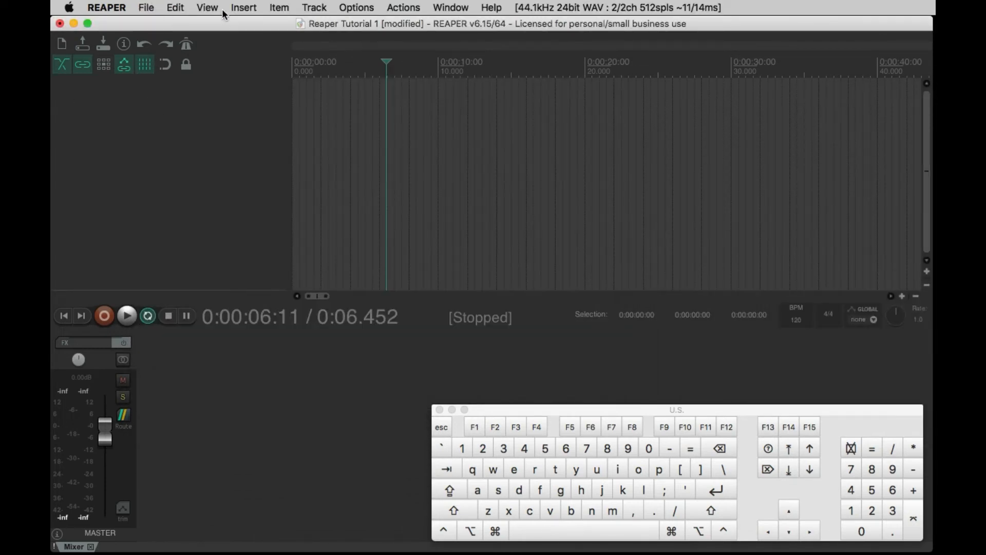
Hide the mixer and toggle its visibility several times, finishing with it shown below the transport
{"action": "left_click", "coordinate": [202, 8]}
{"action": "left_click", "coordinate": [222, 64]}
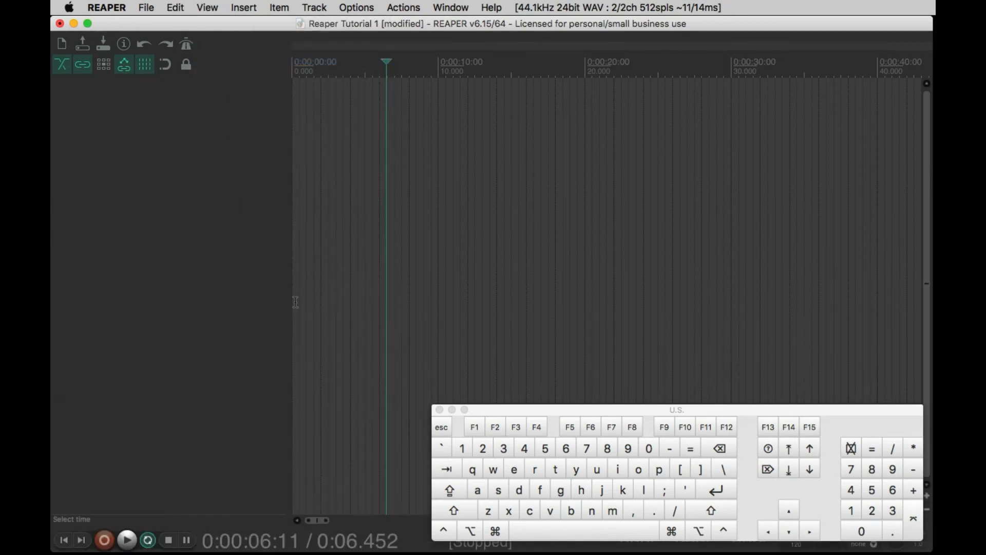
{"action": "left_click", "coordinate": [208, 8]}
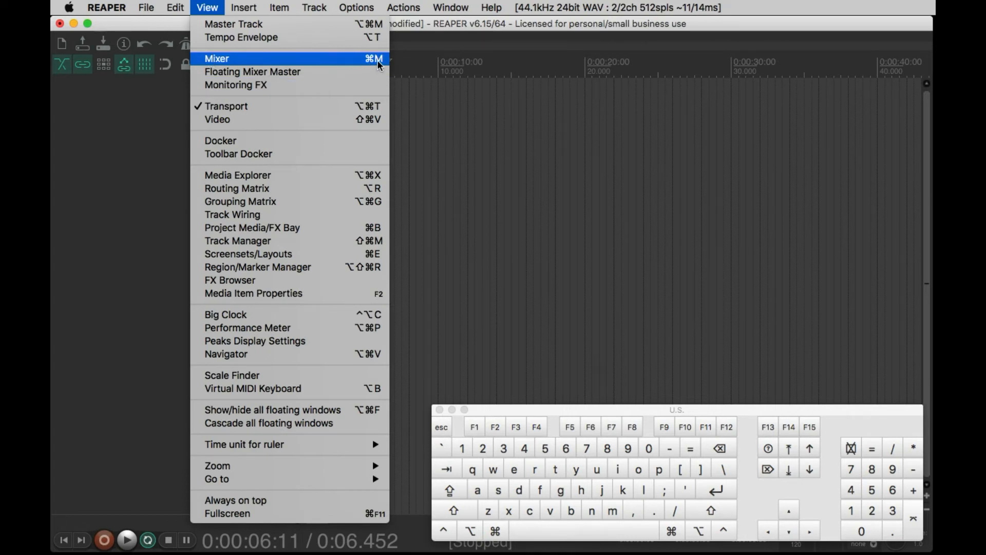
{"action": "left_click", "coordinate": [222, 60]}
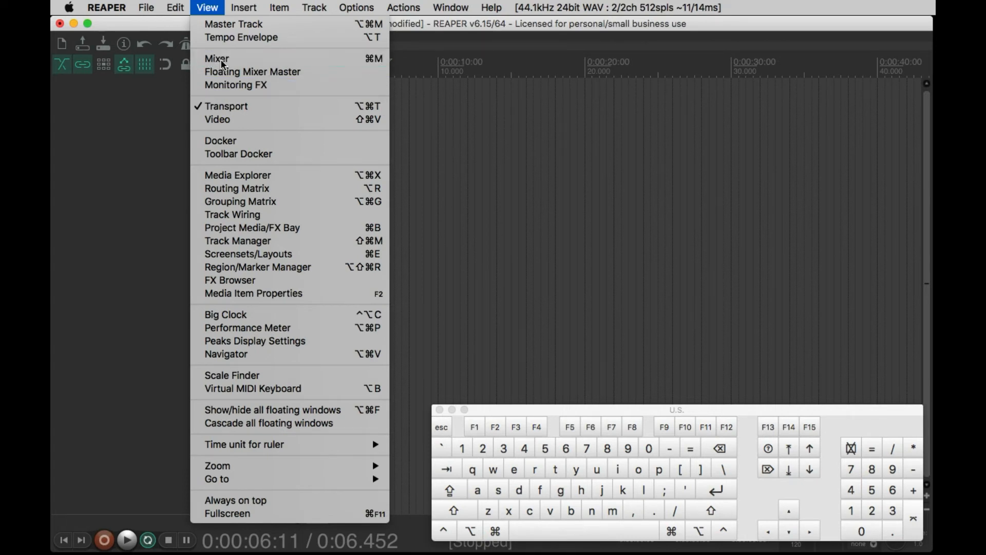
{"action": "key", "text": "super+m"}
{"action": "key", "text": "super+m"}
{"action": "key", "text": "super+m"}
{"action": "key", "text": "super+m"}
{"action": "key", "text": "super+m"}
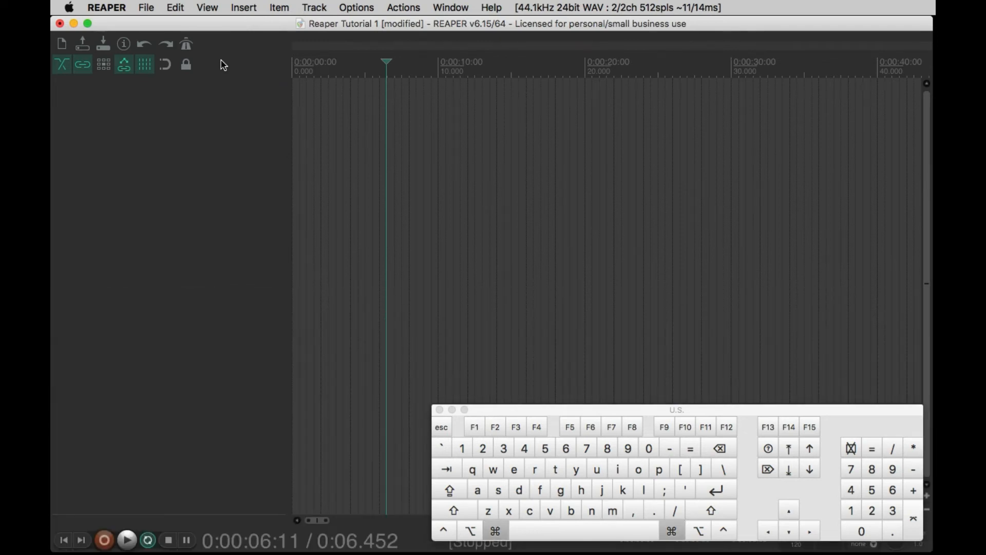
{"action": "key", "text": "super+m"}
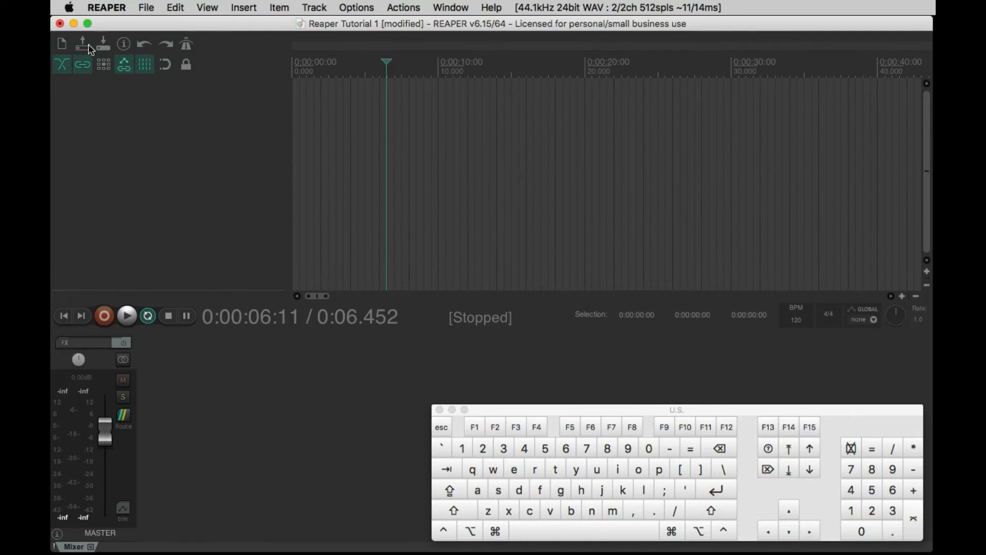
Open the project settings and choose 48000 Hz as the project sample rate value
{"action": "left_click", "coordinate": [147, 11]}
{"action": "mouse_move", "coordinate": [181, 141]}
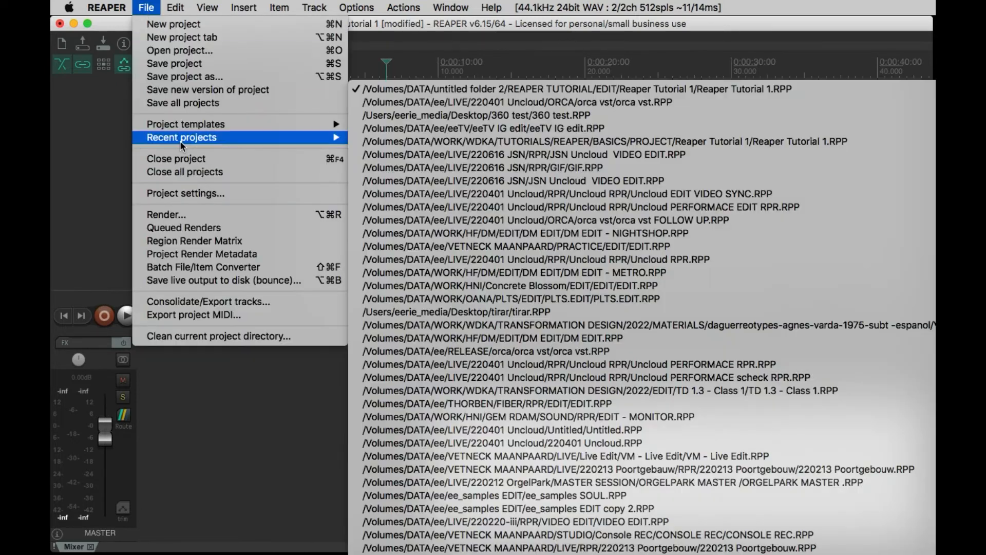
{"action": "mouse_move", "coordinate": [175, 124]}
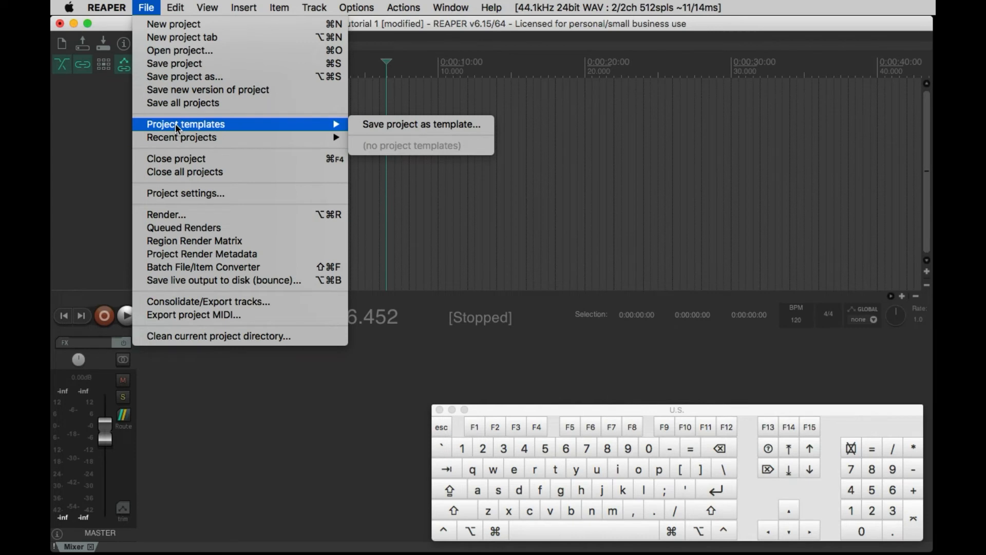
{"action": "left_click", "coordinate": [183, 199]}
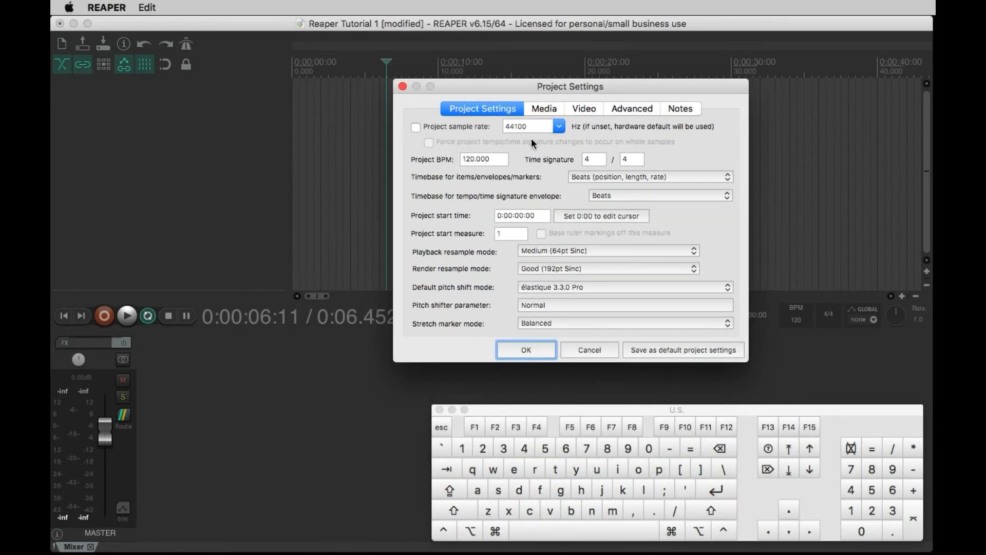
{"action": "left_click", "coordinate": [558, 126]}
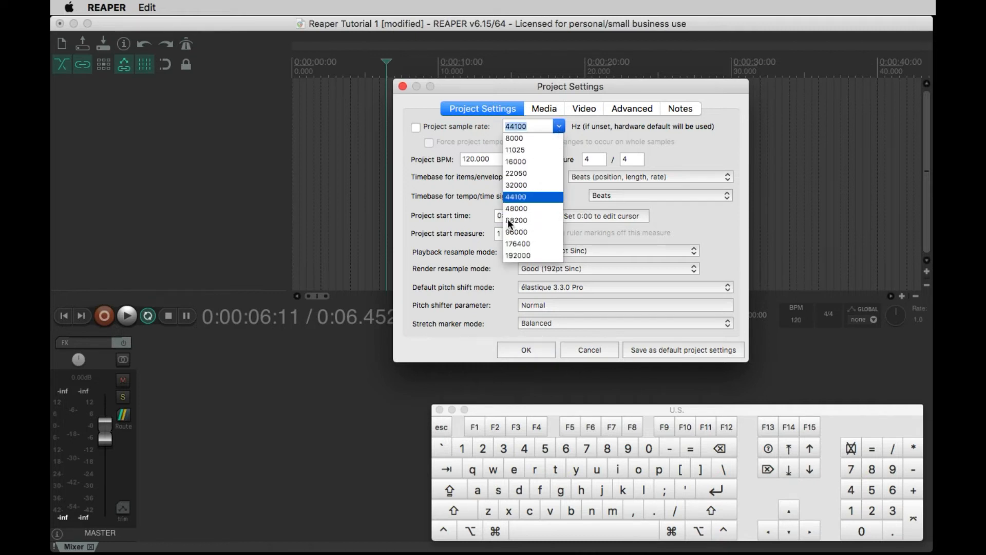
{"action": "left_click", "coordinate": [519, 209]}
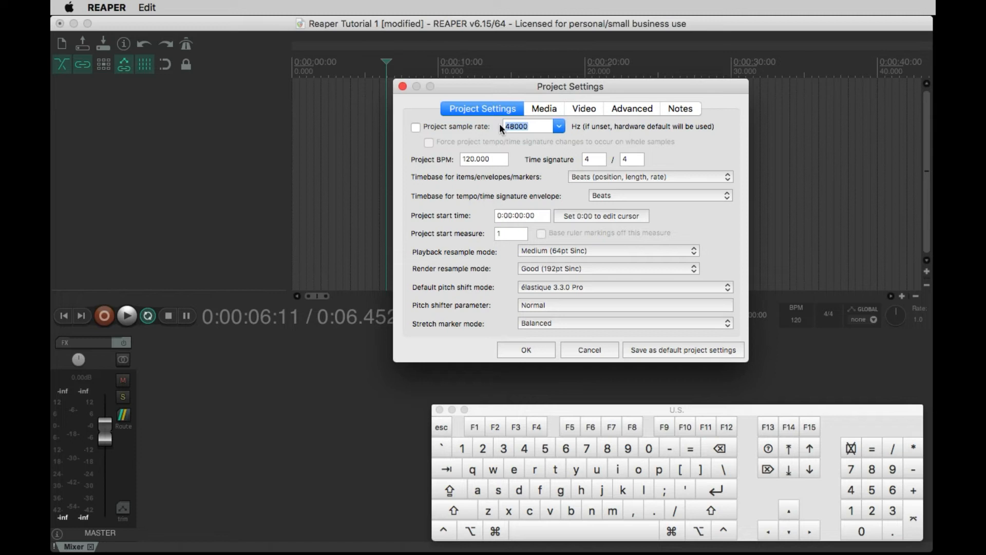
Examine the media, video and advanced project settings, including the recording format, WAV bit depth and video item visibility options
{"action": "left_click", "coordinate": [550, 112]}
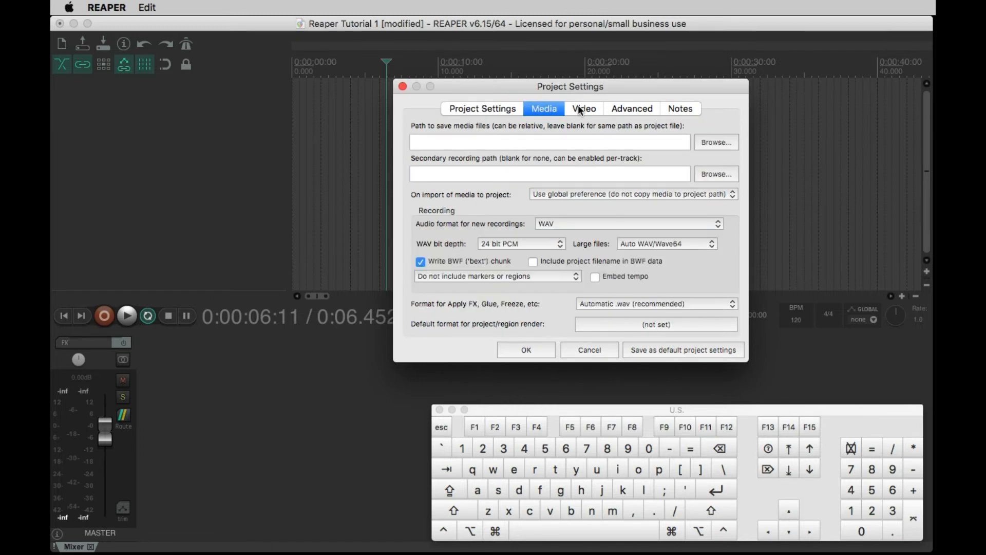
{"action": "left_click", "coordinate": [578, 104]}
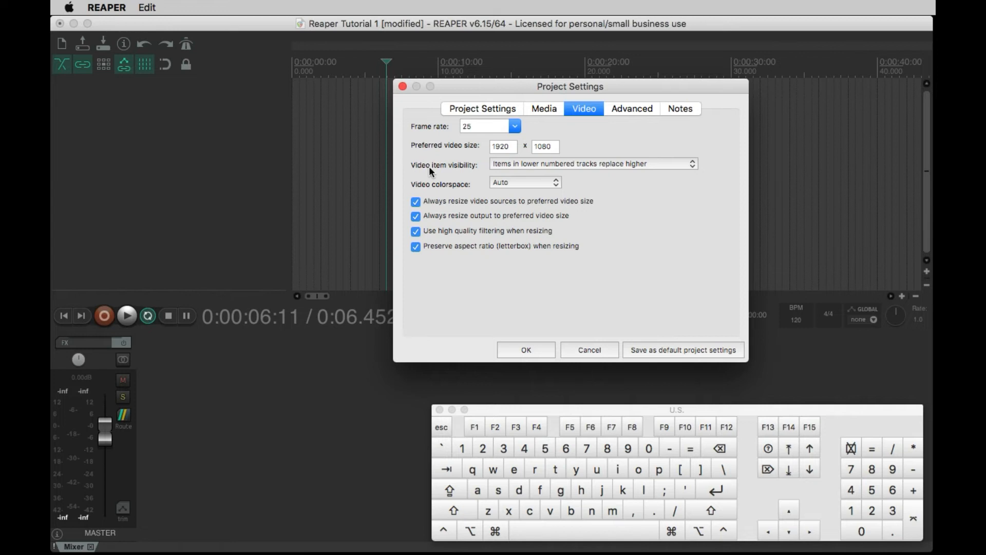
{"action": "left_click", "coordinate": [548, 163]}
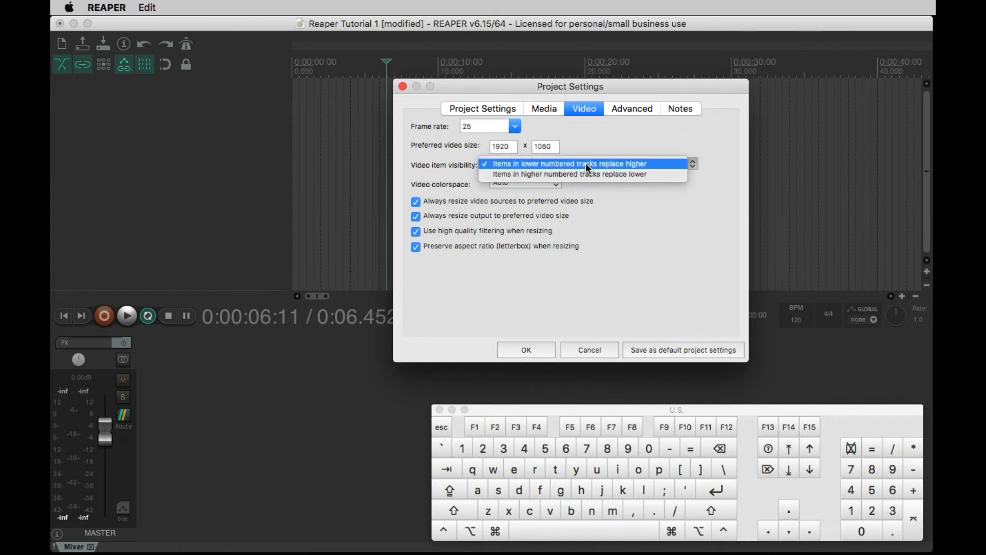
{"action": "left_click", "coordinate": [644, 141]}
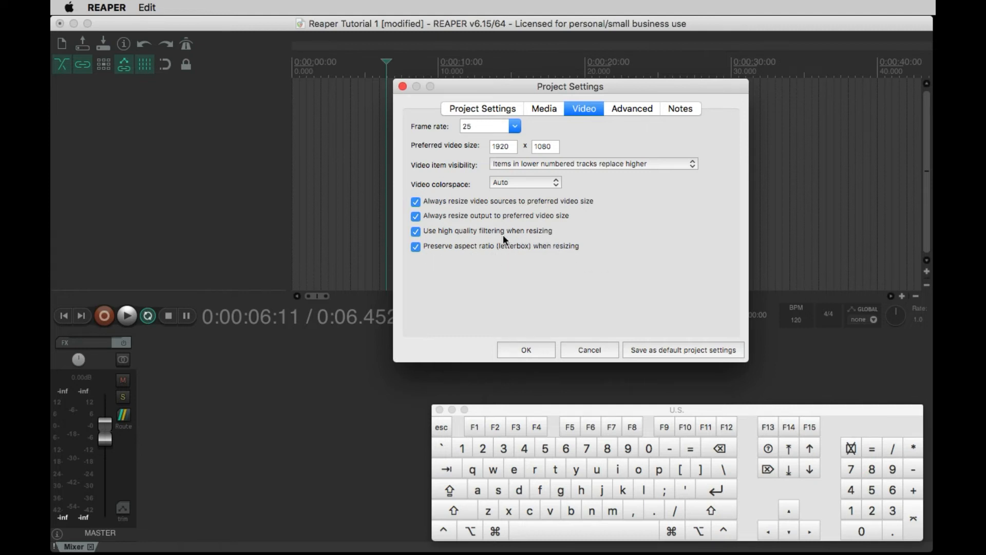
{"action": "left_click", "coordinate": [632, 109]}
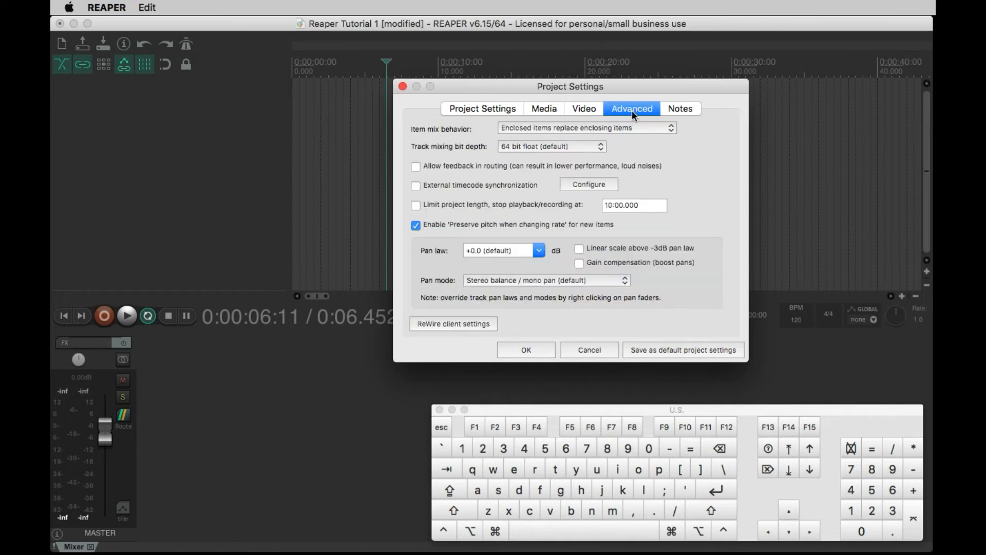
{"action": "left_click", "coordinate": [584, 108]}
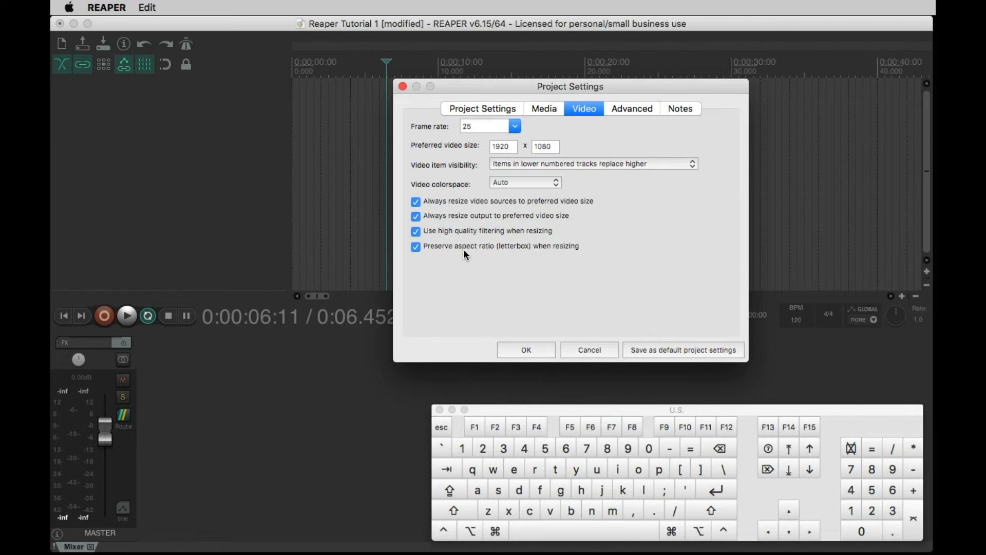
{"action": "left_click", "coordinate": [547, 109]}
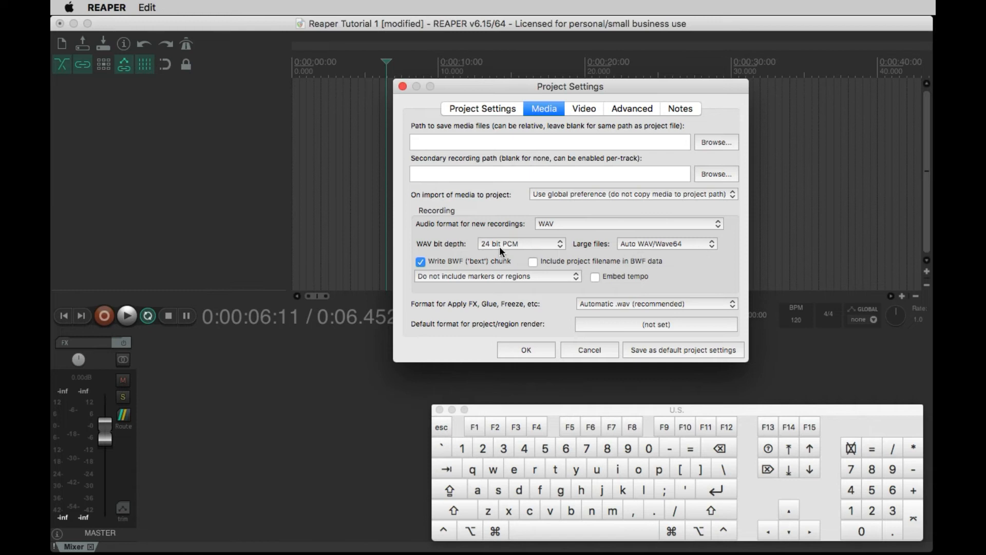
Save the current configuration with the 48000 Hz sample rate as the default project settings and close the settings
{"action": "left_click", "coordinate": [478, 108]}
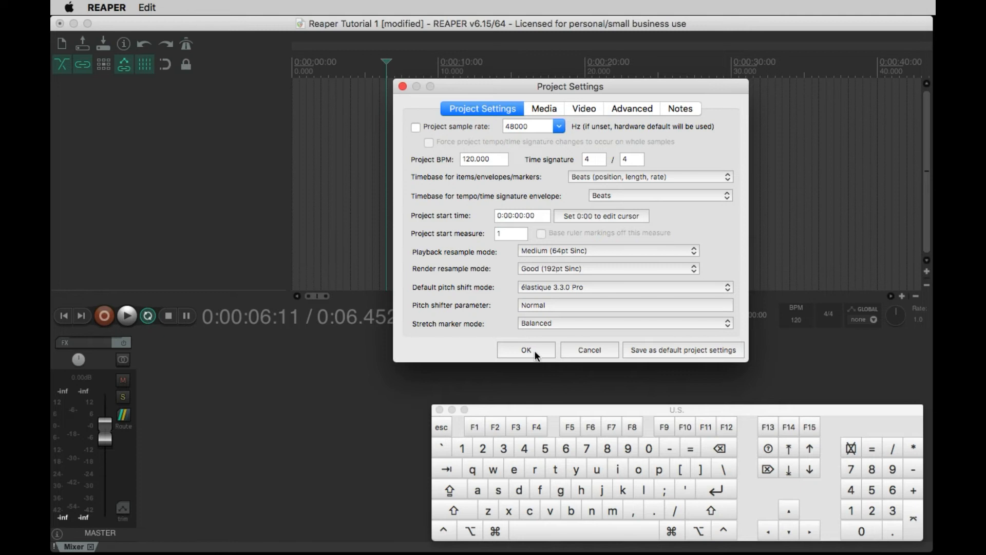
{"action": "left_click", "coordinate": [681, 351]}
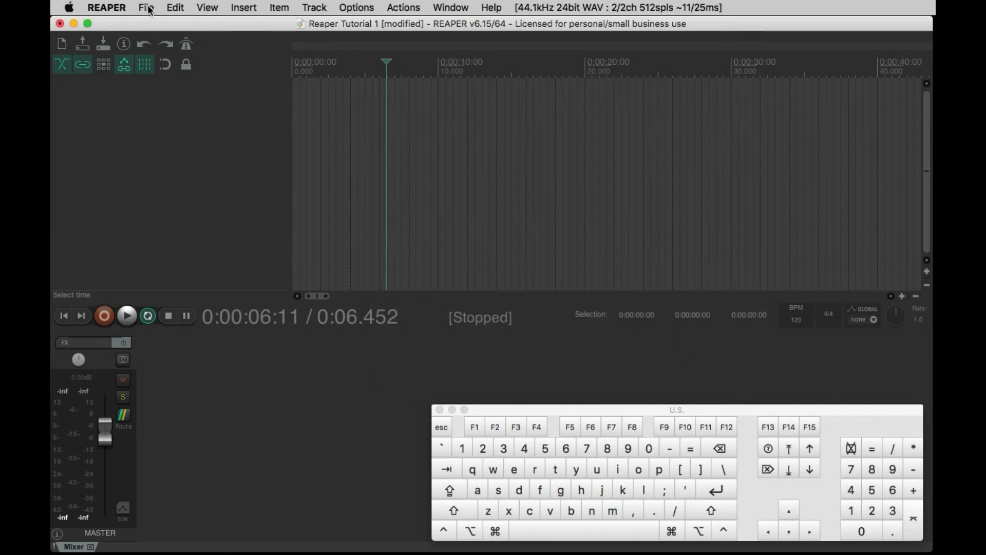
Create a new project, saving the changes to Reaper Tutorial 1.RPP before it closes
{"action": "key", "text": "super"}
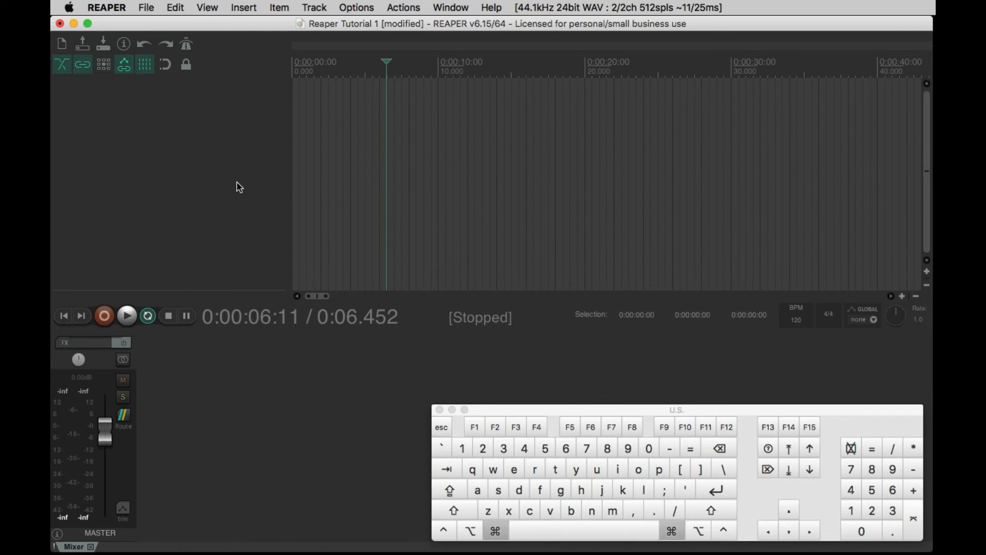
{"action": "key", "text": "super+n"}
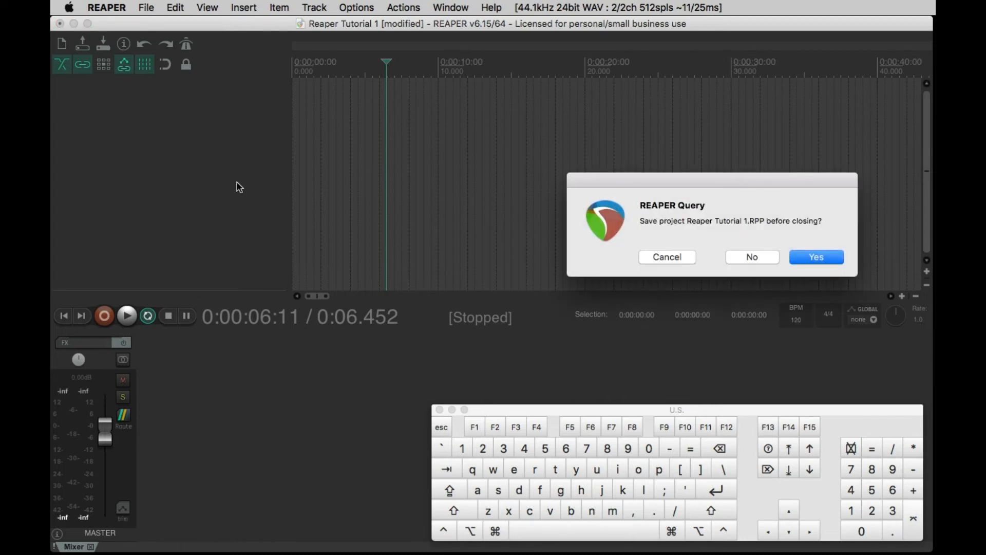
{"action": "left_click", "coordinate": [831, 255]}
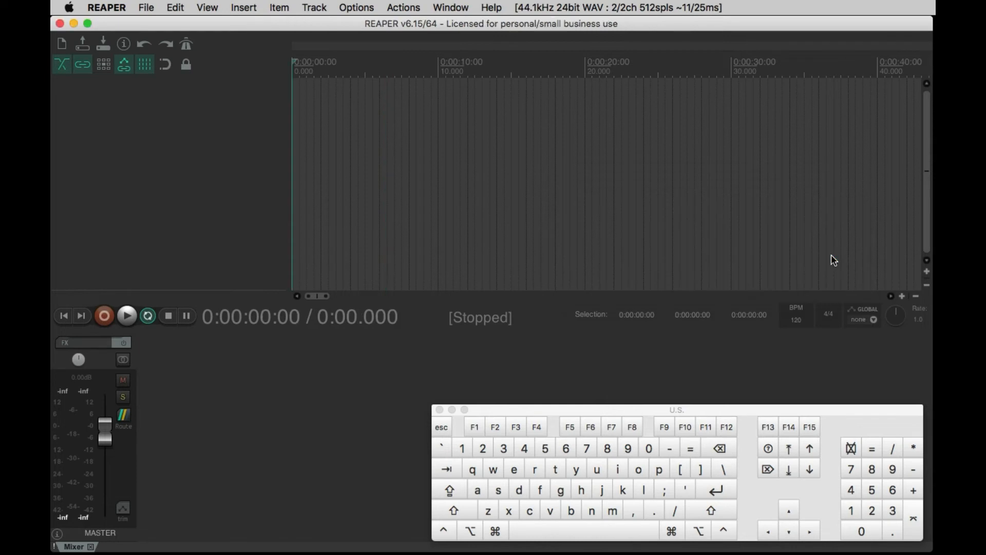
Open the new project's settings to check whether the saved default sample rate applies
{"action": "key", "text": "super"}
{"action": "left_click", "coordinate": [147, 7]}
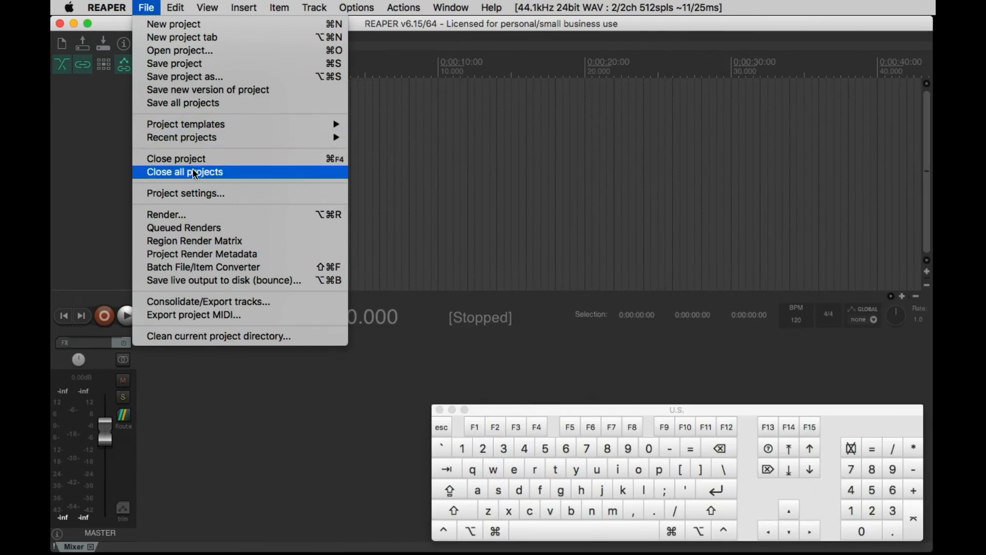
{"action": "mouse_move", "coordinate": [183, 137]}
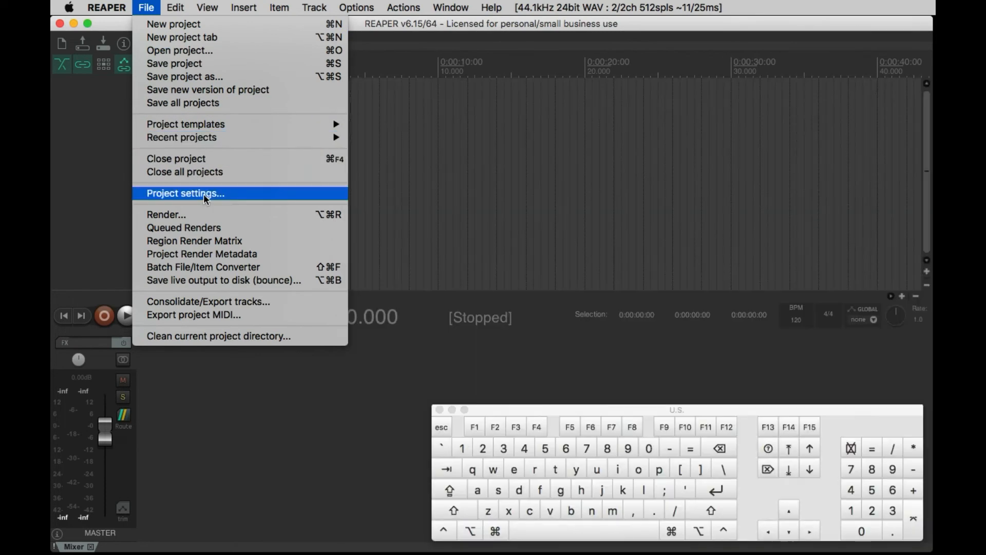
{"action": "left_click", "coordinate": [204, 194]}
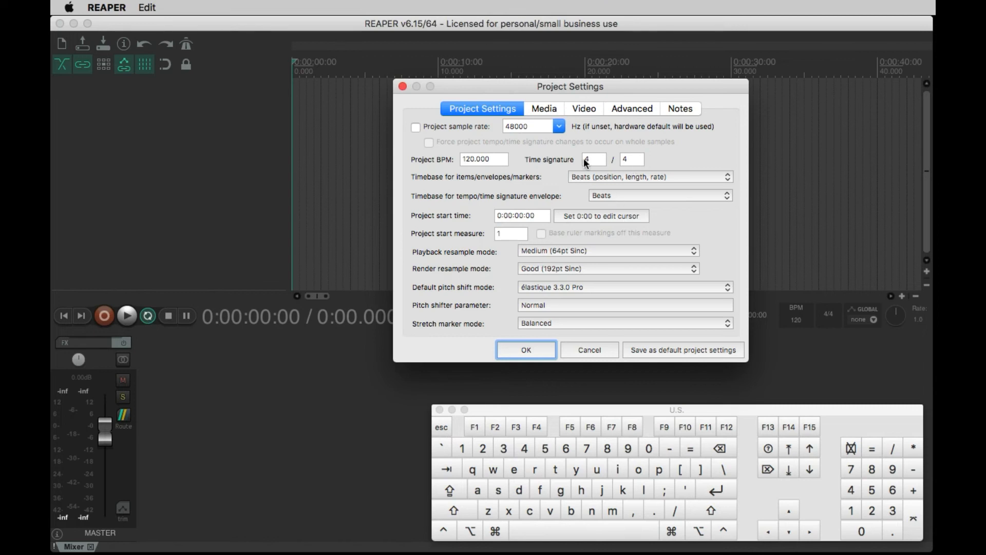
Check the new project's video settings and general project settings, and close them without applying anything
{"action": "left_click", "coordinate": [588, 111]}
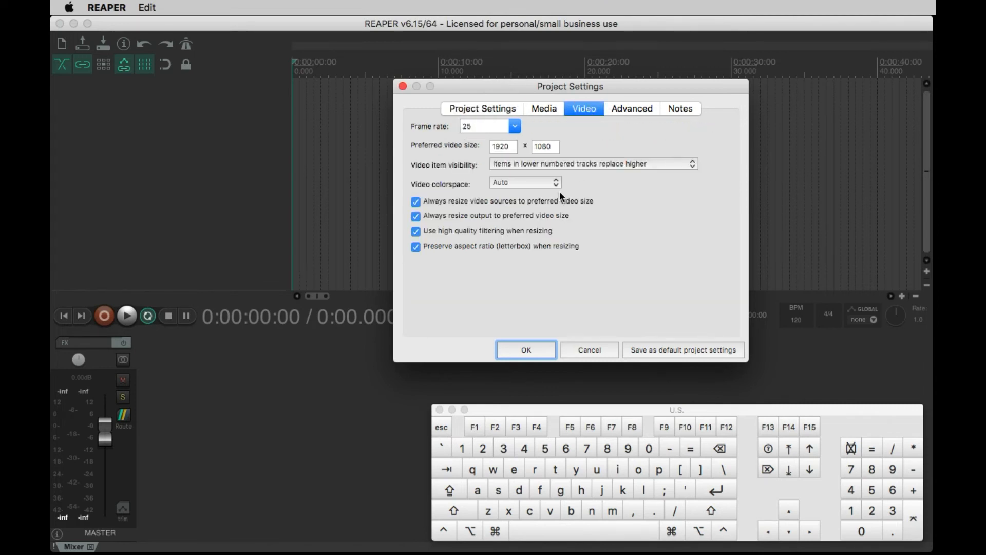
{"action": "left_click", "coordinate": [481, 108]}
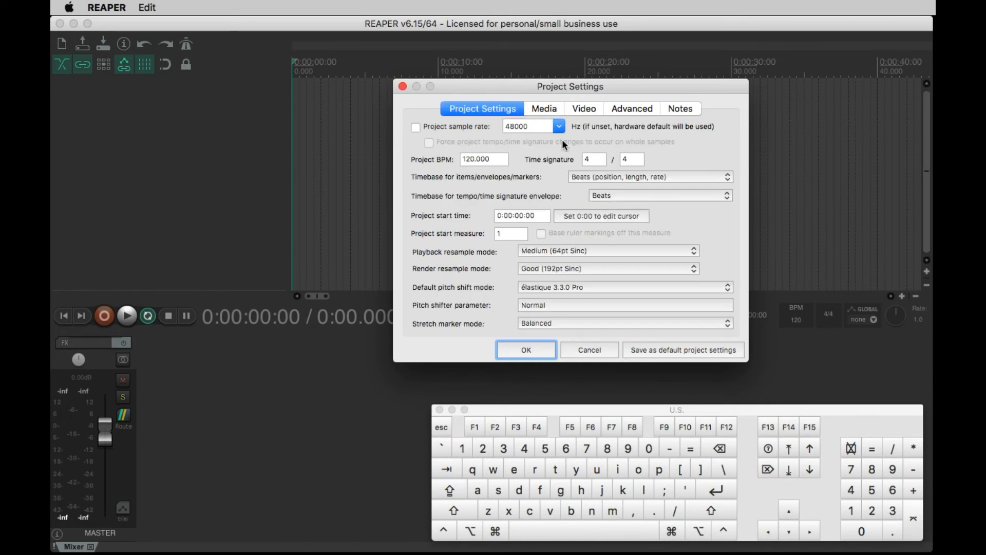
{"action": "left_click", "coordinate": [596, 348]}
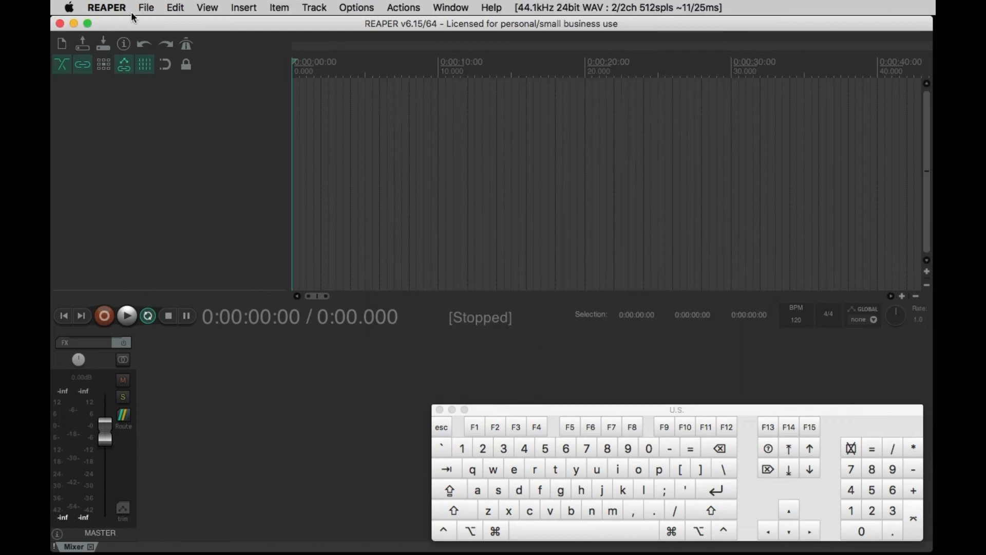
Reopen the recent project Reaper Tutorial 1.RPP and place the edit cursor at about 13.9 seconds on the timeline
{"action": "left_click", "coordinate": [145, 7]}
{"action": "mouse_move", "coordinate": [205, 137]}
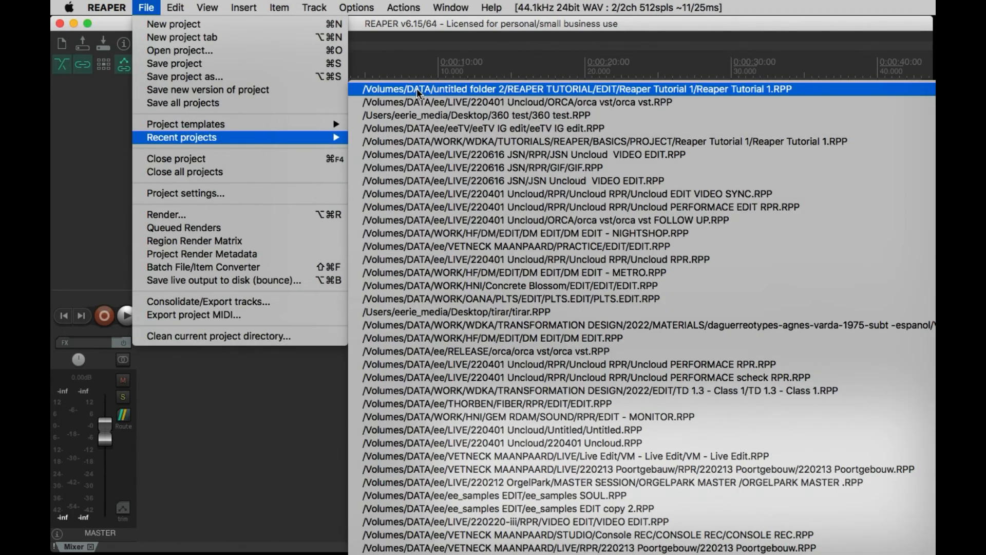
{"action": "left_click", "coordinate": [449, 90]}
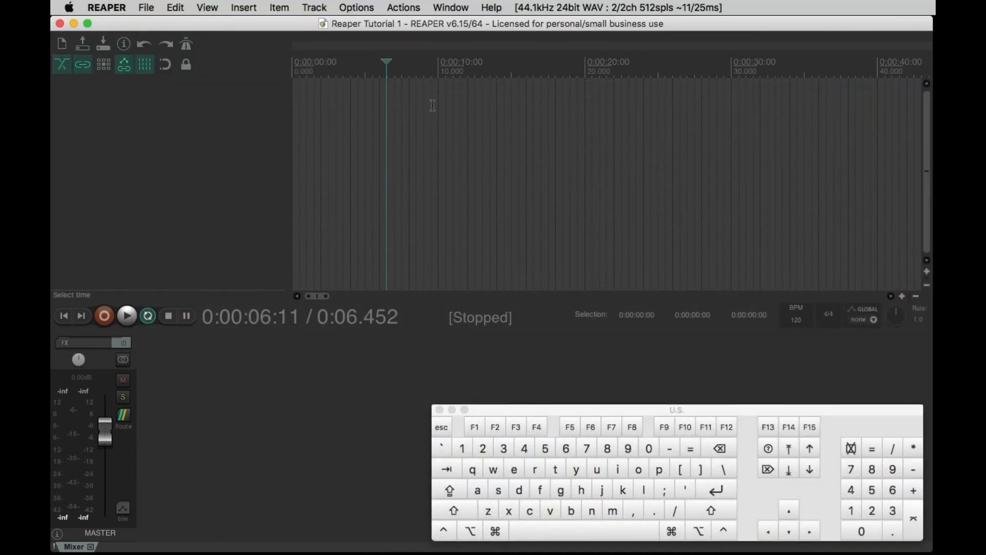
{"action": "left_click", "coordinate": [364, 148]}
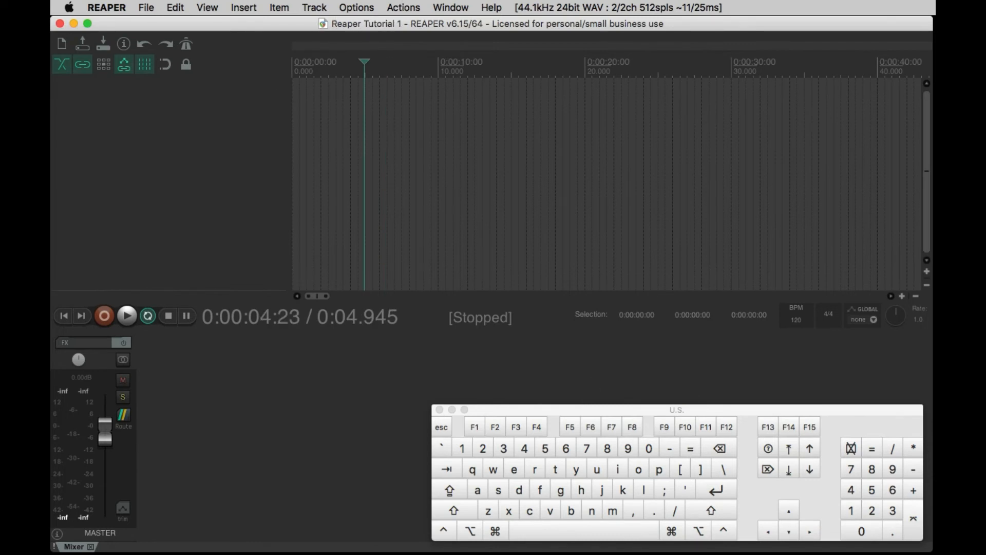
{"action": "left_click", "coordinate": [515, 210]}
{"action": "left_click", "coordinate": [496, 242]}
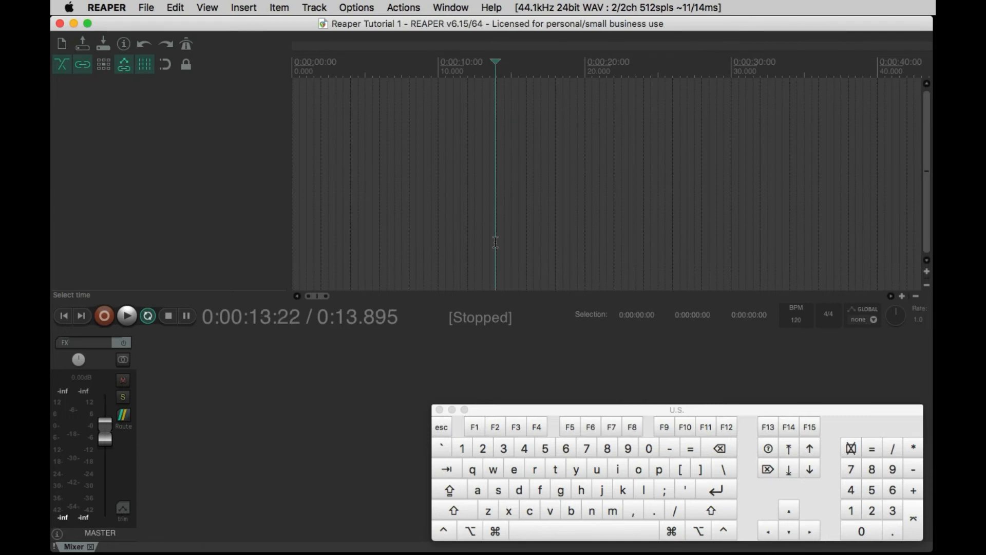
Open the REAPER preferences and examine the keyboard, track and media item defaults, audio device, general and path settings
{"action": "key", "text": "super"}
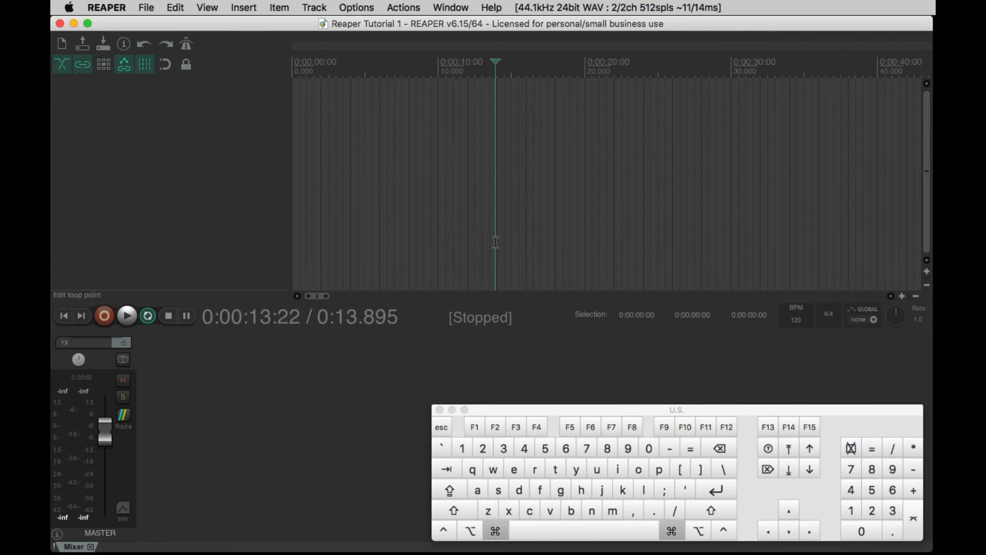
{"action": "key", "text": "super+comma"}
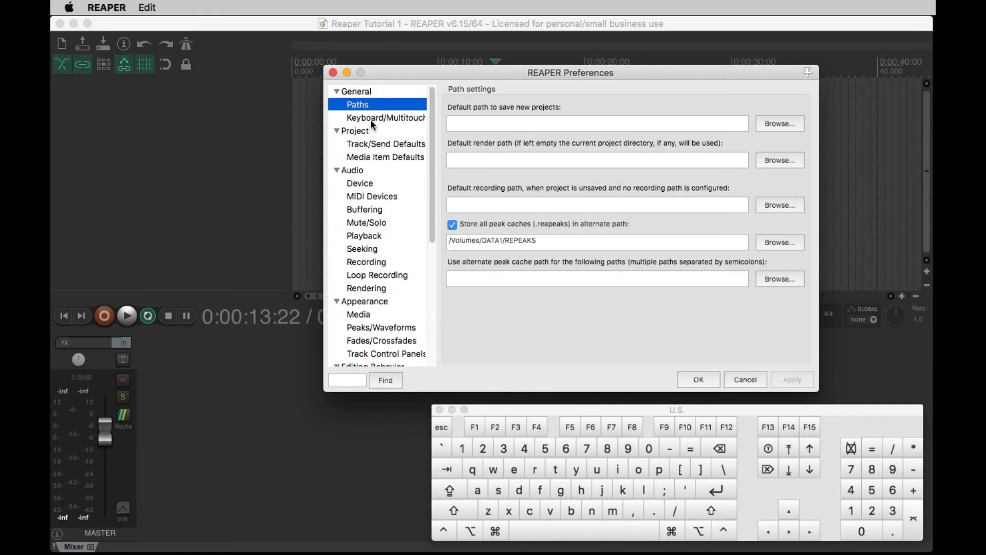
{"action": "left_click", "coordinate": [371, 118]}
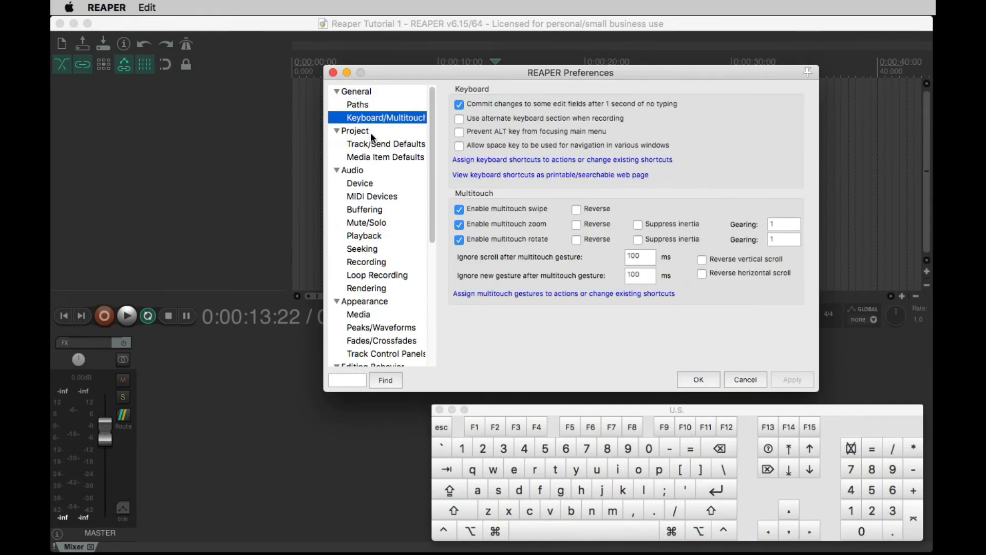
{"action": "left_click", "coordinate": [366, 145]}
{"action": "left_click", "coordinate": [374, 157]}
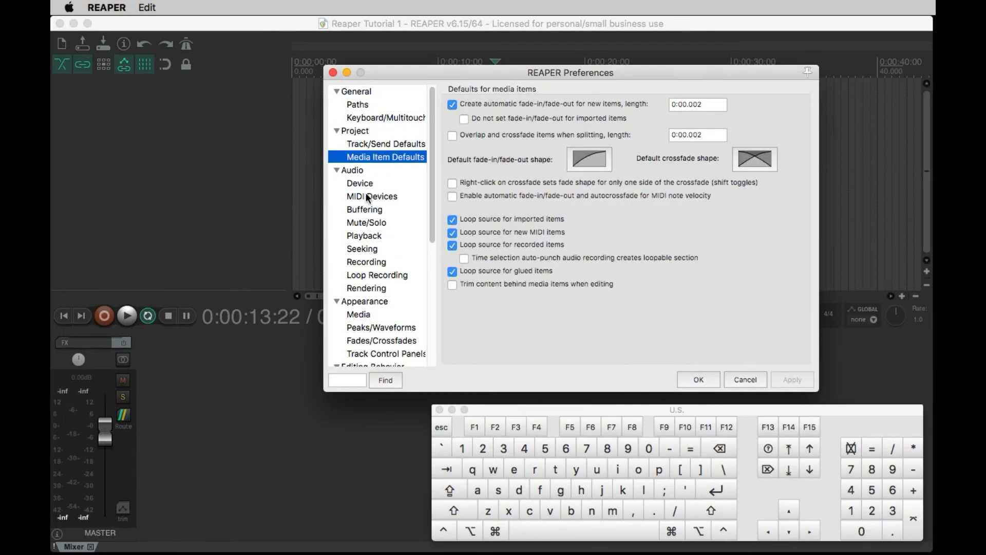
{"action": "key", "text": "super+comma"}
{"action": "key", "text": "super+comma"}
{"action": "left_click", "coordinate": [363, 182]}
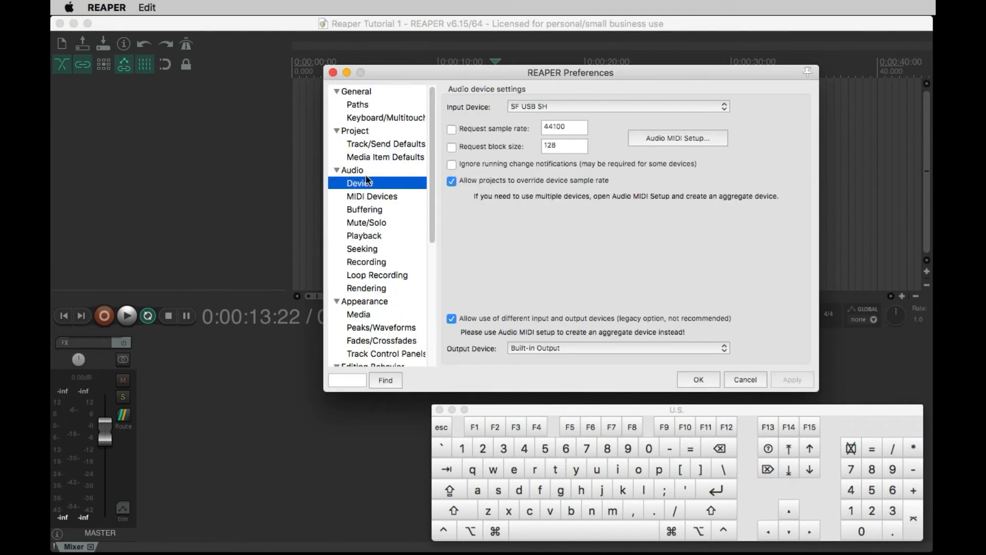
{"action": "left_click", "coordinate": [355, 93]}
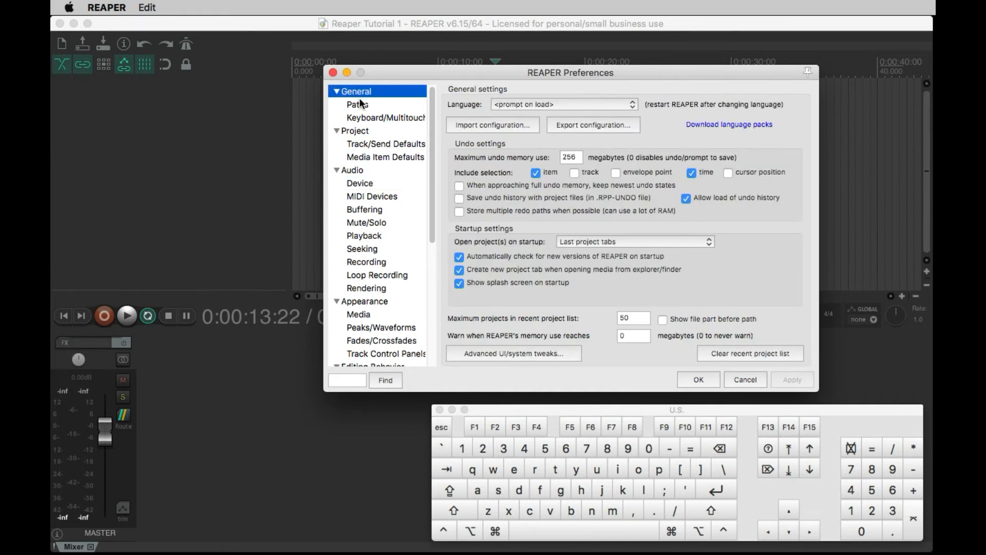
{"action": "left_click", "coordinate": [363, 104]}
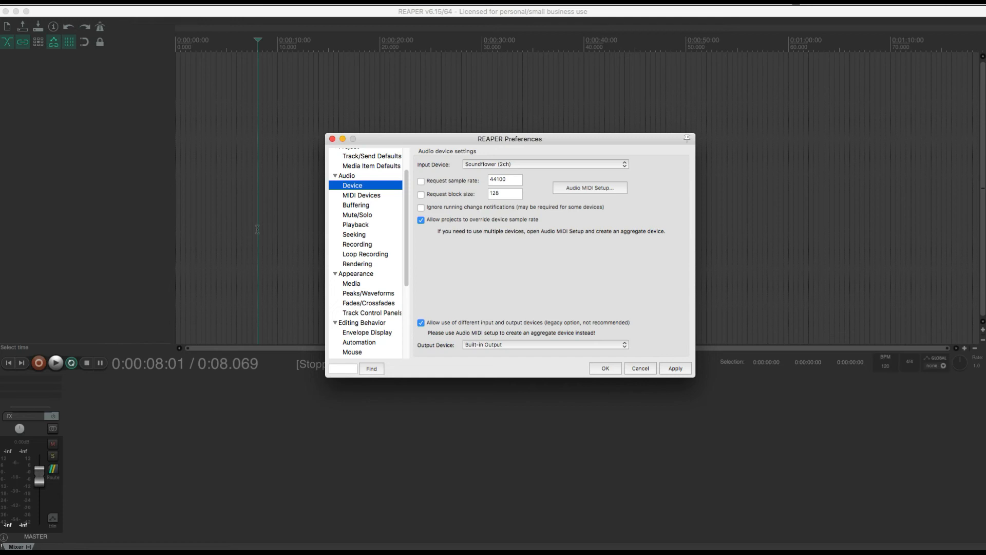
Set the audio device's requested sample rate value to 48000
{"action": "left_click", "coordinate": [510, 180]}
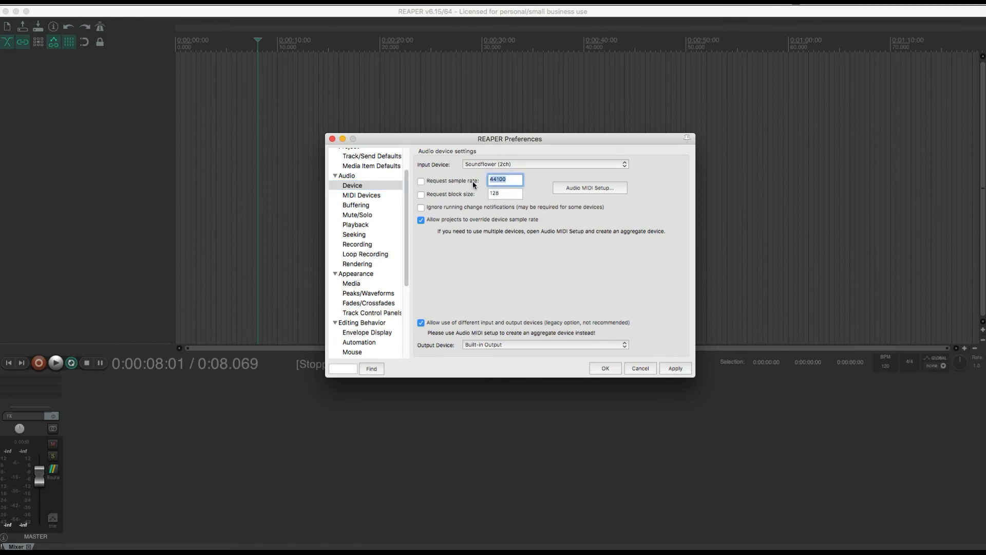
{"action": "type", "text": "48000"}
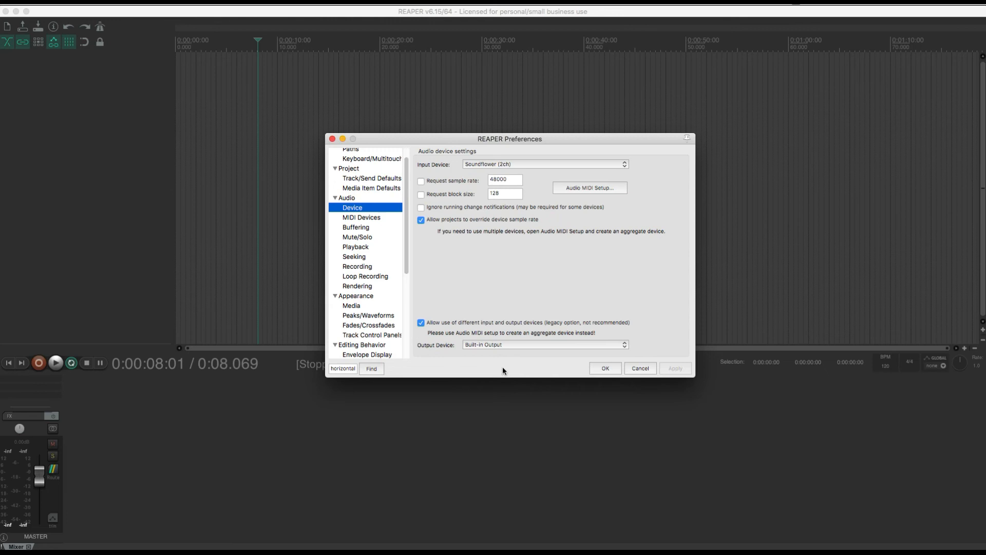
In the editing behavior preferences, choose Mouse cursor as the horizontal zoom center and confirm the preferences
{"action": "left_click", "coordinate": [349, 347]}
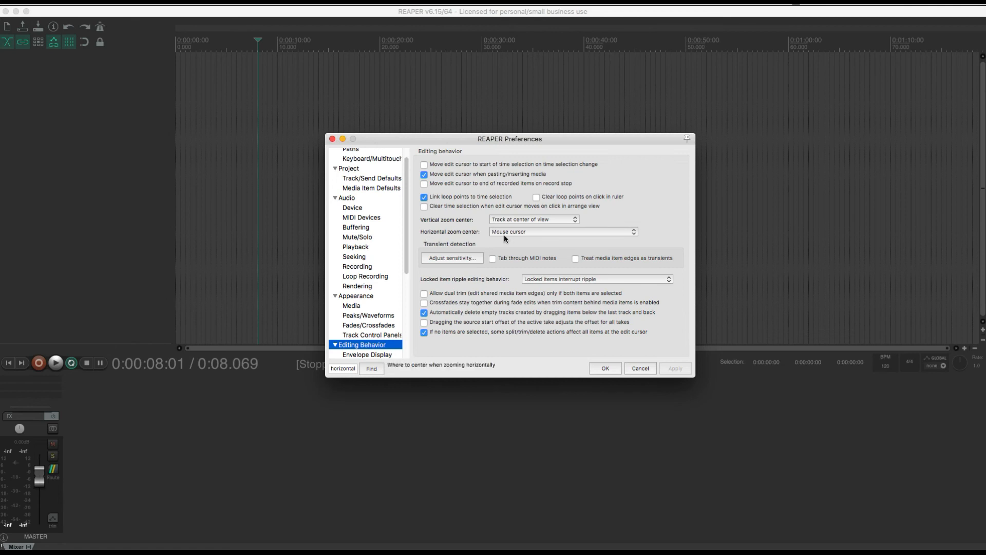
{"action": "left_click", "coordinate": [544, 230]}
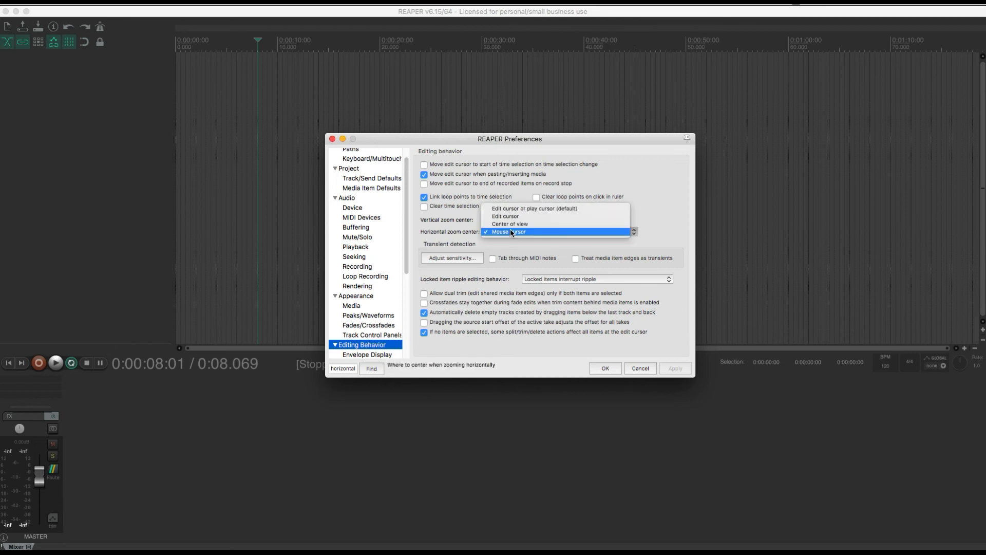
{"action": "left_click", "coordinate": [607, 368]}
{"action": "left_click", "coordinate": [608, 368]}
Test horizontal zooming around the mouse cursor on the timeline, and recheck the horizontal zoom center options in the preferences
{"action": "scroll", "coordinate": [486, 157], "scroll_direction": "down", "scroll_amount": 3}
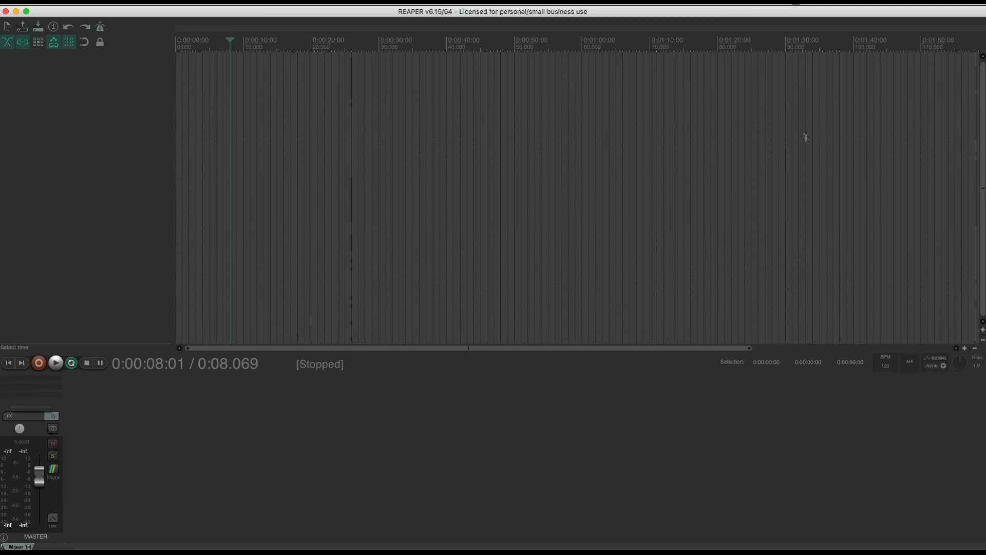
{"action": "scroll", "coordinate": [773, 157], "scroll_direction": "up", "scroll_amount": 2}
{"action": "scroll", "coordinate": [774, 158], "scroll_direction": "up", "scroll_amount": 1}
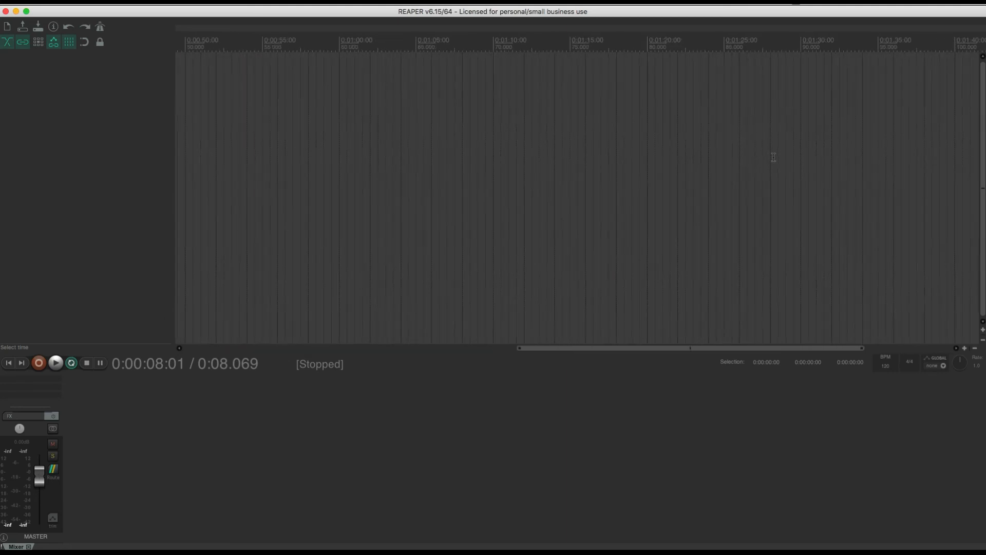
{"action": "scroll", "coordinate": [774, 158], "scroll_direction": "down", "scroll_amount": 4}
{"action": "scroll", "coordinate": [239, 168], "scroll_direction": "up", "scroll_amount": 2}
{"action": "scroll", "coordinate": [239, 168], "scroll_direction": "down", "scroll_amount": 3}
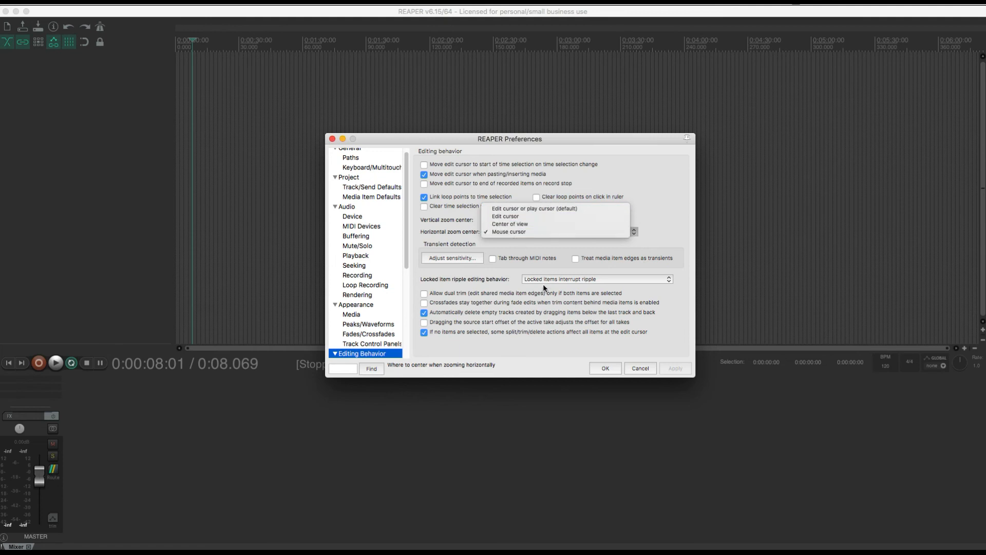
{"action": "left_click", "coordinate": [679, 200]}
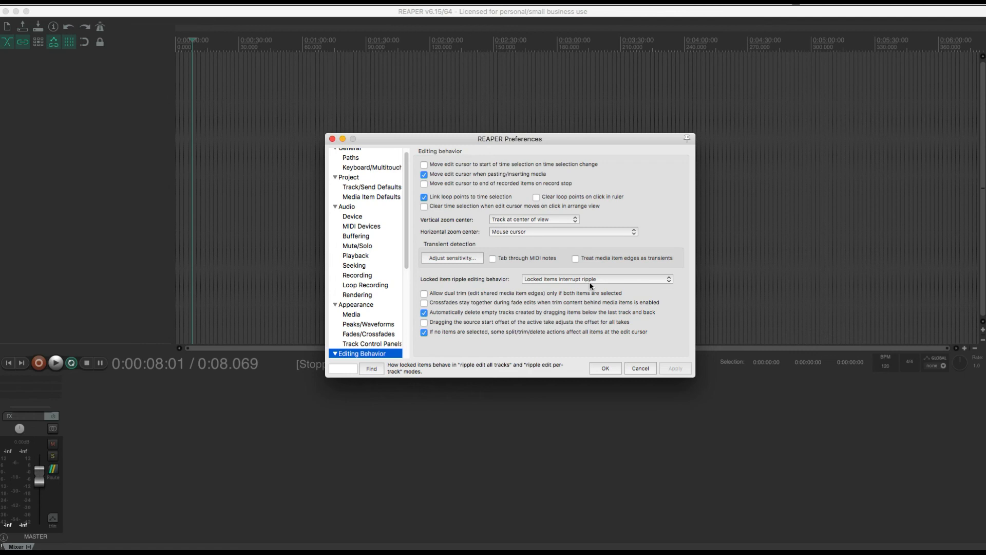
{"action": "left_click", "coordinate": [606, 368]}
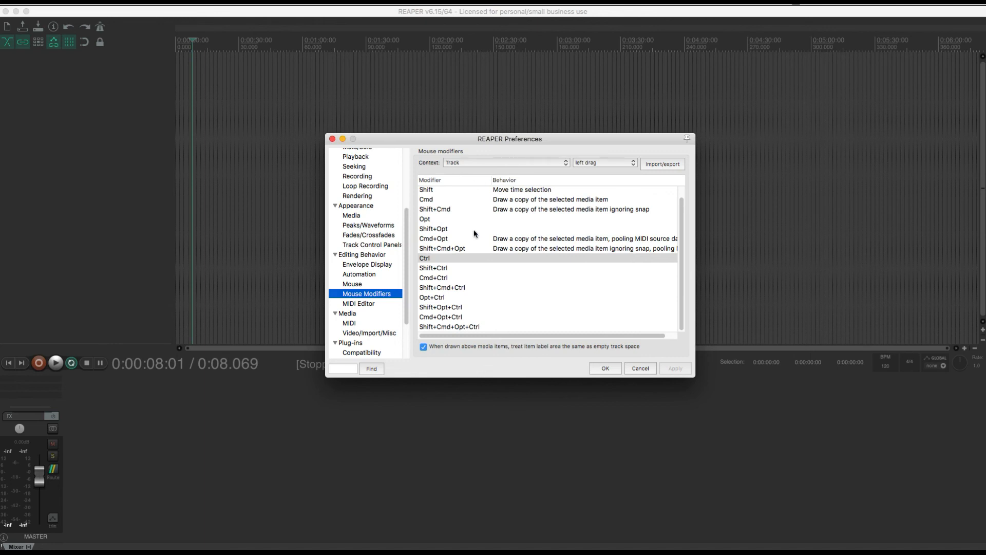
Show the left-drag mouse modifiers for the Media item context, inspect the Ctrl behavior "Move item vertically", and close the preferences
{"action": "left_click", "coordinate": [497, 162]}
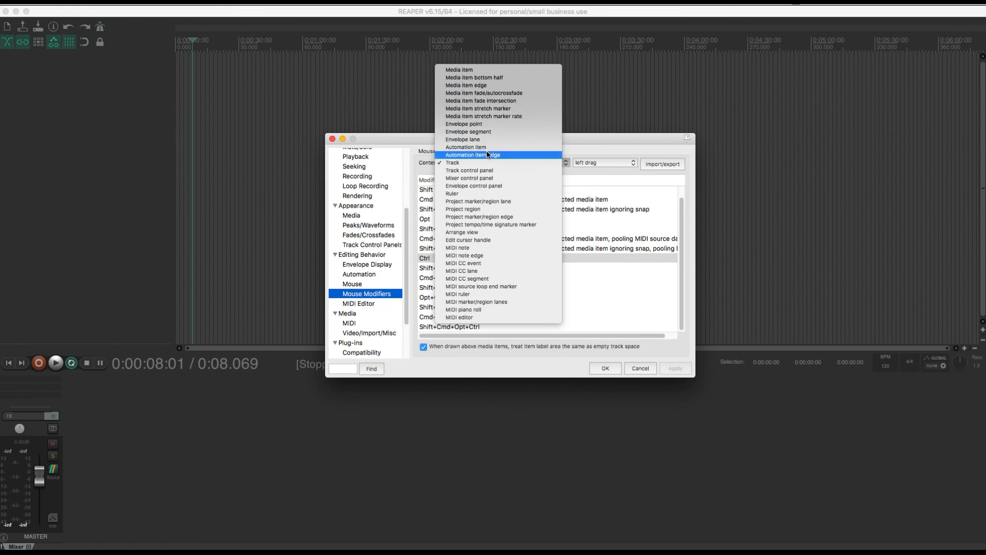
{"action": "left_click", "coordinate": [472, 71]}
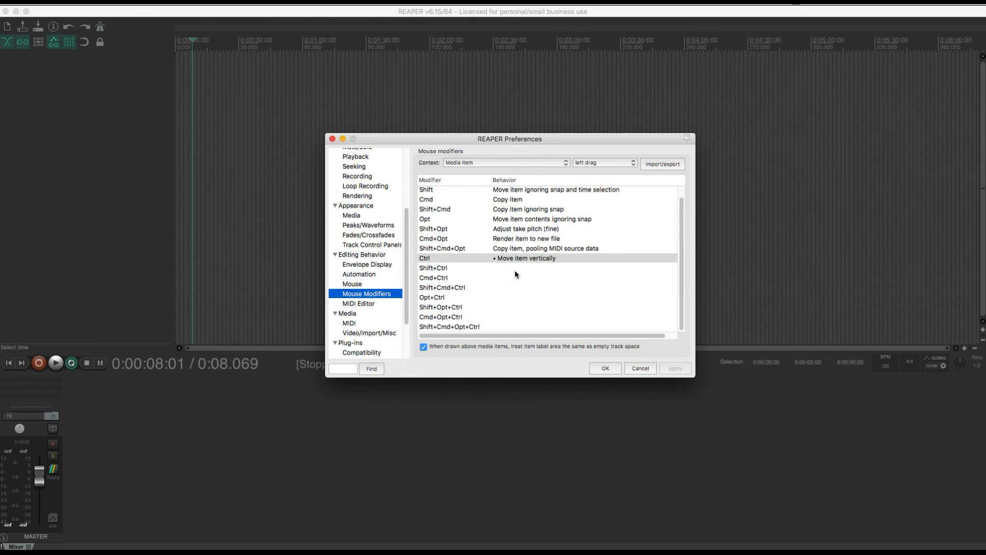
{"action": "left_click", "coordinate": [546, 260]}
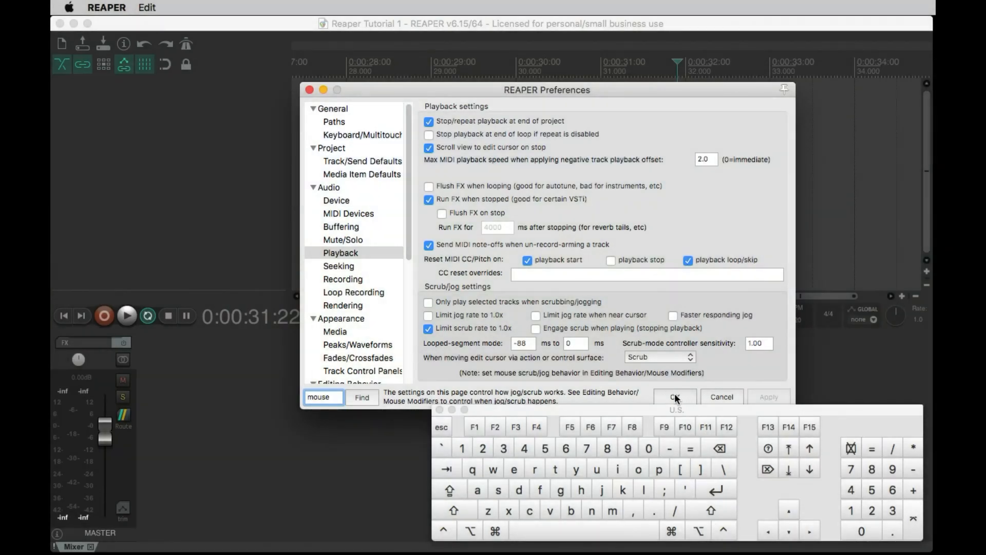
{"action": "left_click", "coordinate": [674, 394]}
Place the edit cursor at about 29 seconds and briefly play the project from there
{"action": "left_click", "coordinate": [431, 120]}
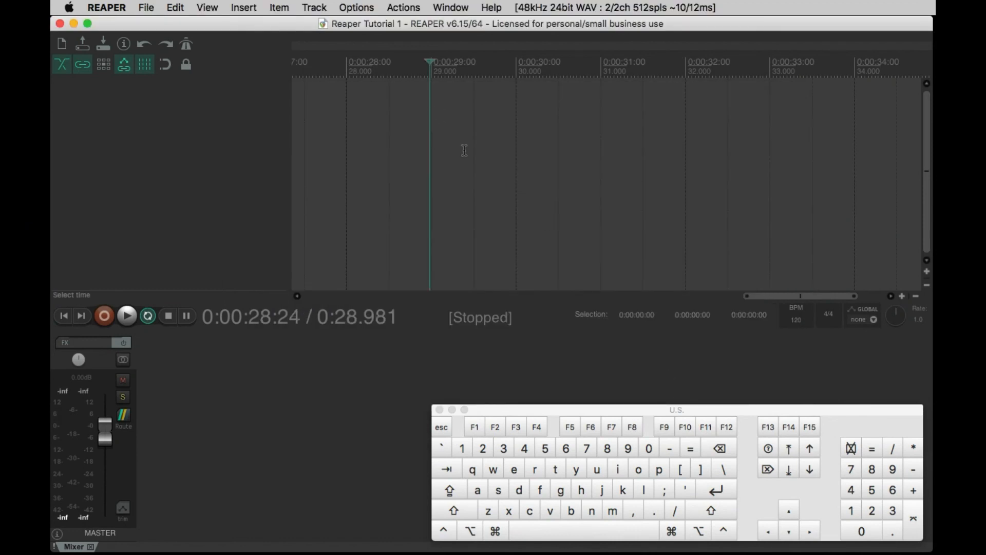
{"action": "key", "text": "space"}
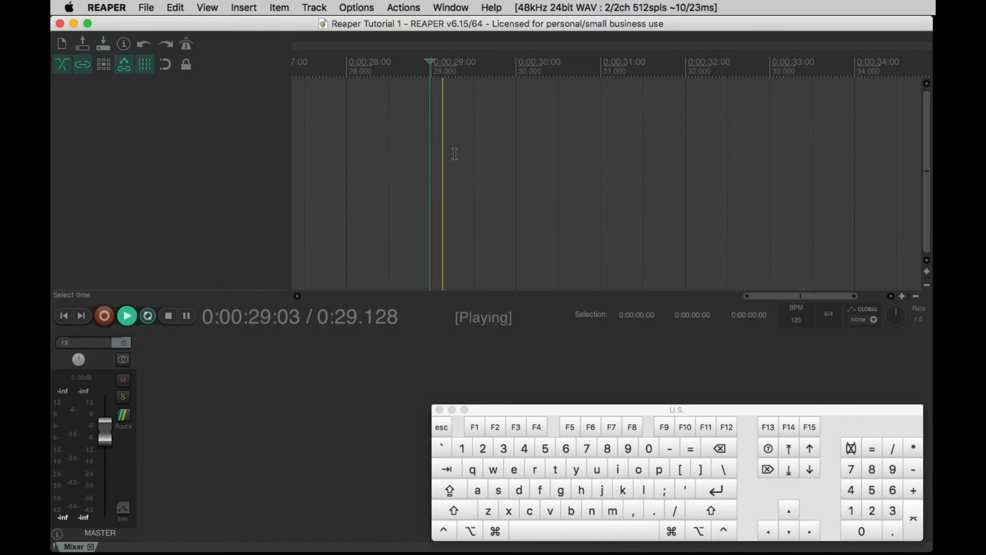
{"action": "key", "text": "space"}
Reposition the edit cursor several times along the timeline, finishing at about 28.7 seconds
{"action": "left_click", "coordinate": [451, 139]}
{"action": "left_click", "coordinate": [418, 125]}
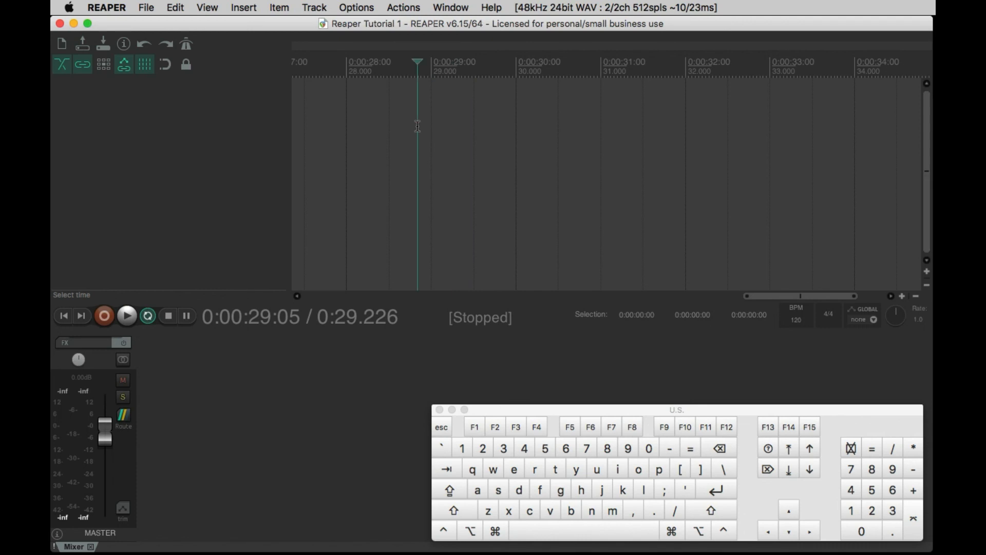
{"action": "left_click", "coordinate": [469, 135]}
{"action": "left_click", "coordinate": [391, 128]}
{"action": "left_click", "coordinate": [498, 129]}
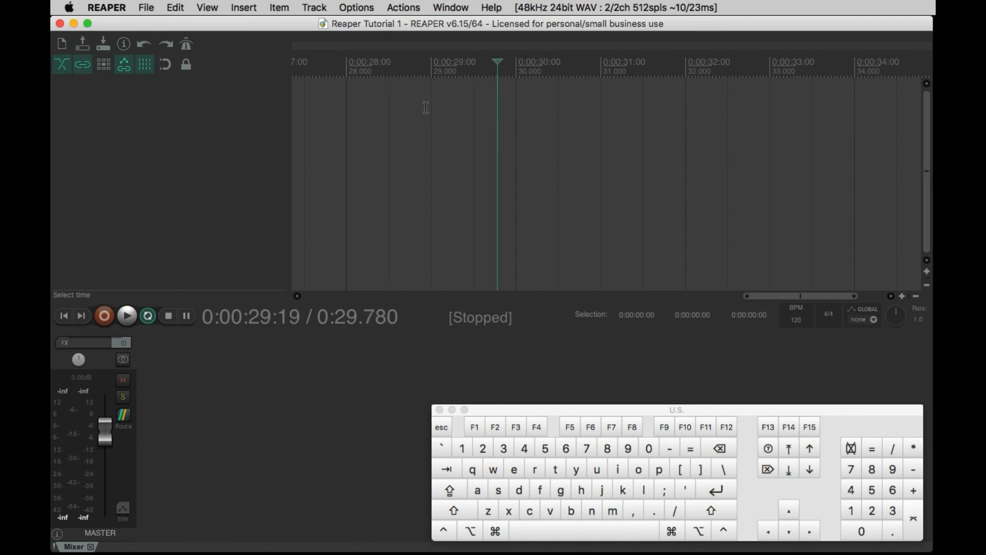
{"action": "left_click", "coordinate": [360, 127]}
{"action": "left_click", "coordinate": [489, 140]}
{"action": "left_click", "coordinate": [418, 64]}
{"action": "left_click", "coordinate": [405, 144]}
Start and stop playback repeatedly to check that it always restarts from the edit cursor
{"action": "key", "text": "space"}
{"action": "key", "text": "space"}
{"action": "key", "text": "space"}
{"action": "key", "text": "space"}
{"action": "key", "text": "space"}
{"action": "key", "text": "space"}
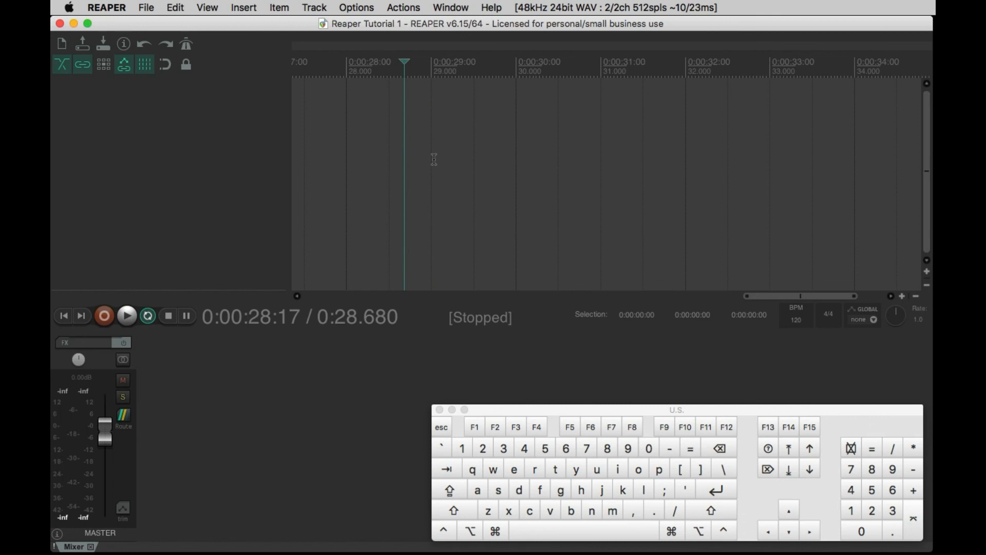
{"action": "key", "text": "space"}
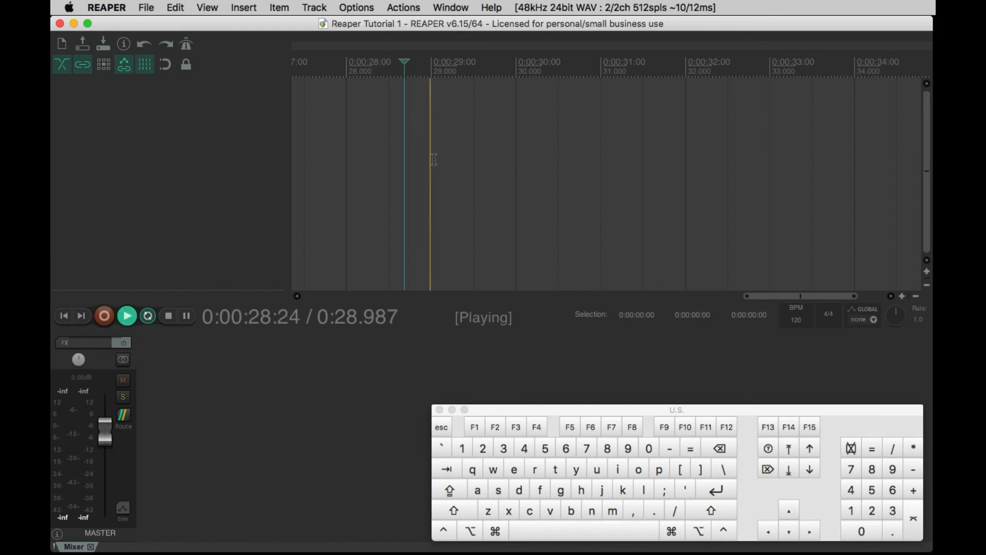
{"action": "key", "text": "space"}
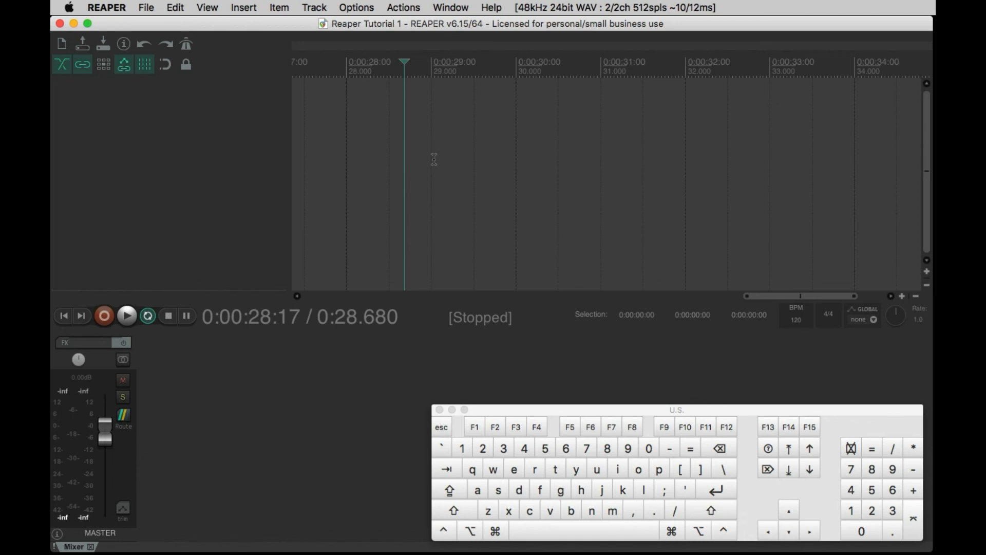
{"action": "key", "text": "space"}
{"action": "key", "text": "space"}
{"action": "key", "text": "space"}
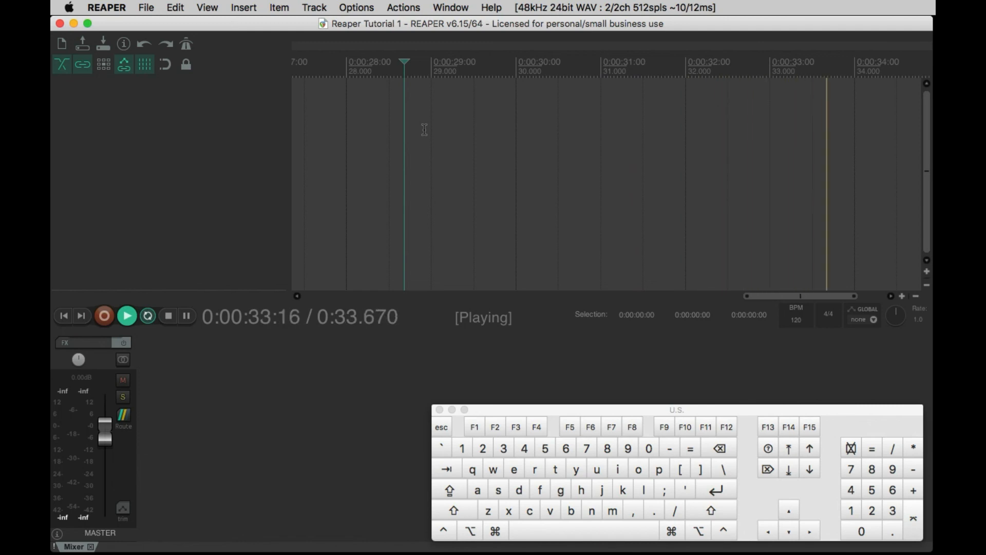
Pause and resume playback repeatedly so that the edit cursor moves to each pause point
{"action": "key", "text": "Return"}
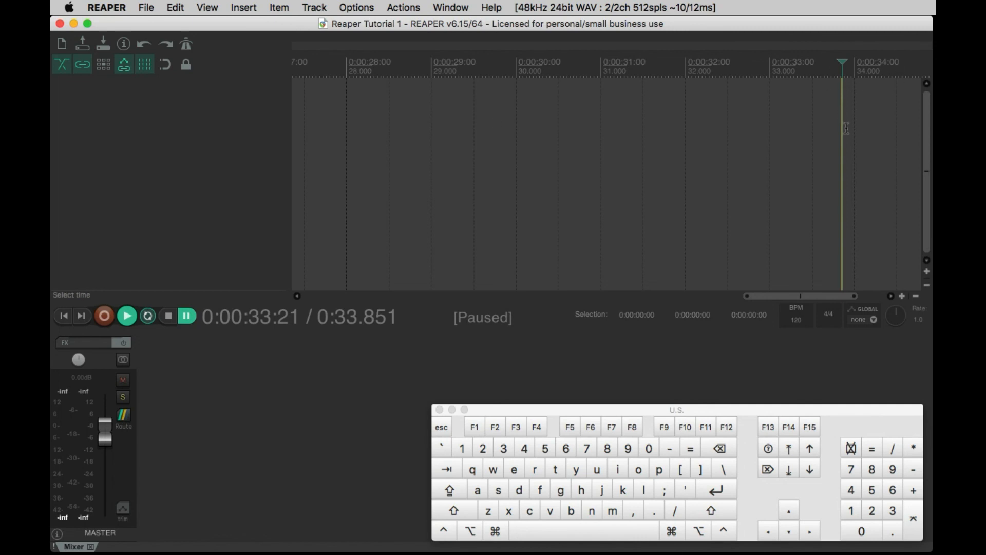
{"action": "key", "text": "Return"}
{"action": "key", "text": "Return"}
{"action": "key", "text": "Return"}
{"action": "key", "text": "Return"}
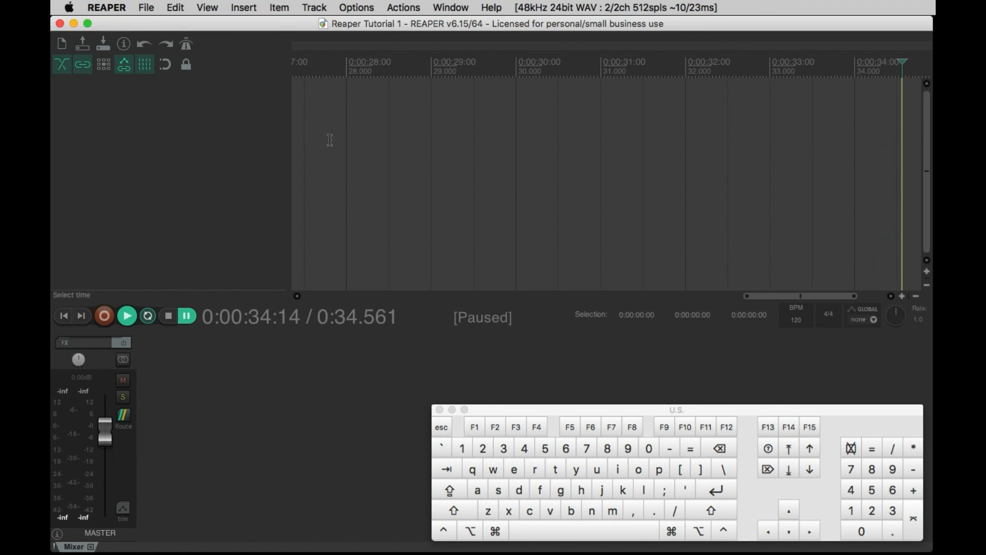
{"action": "key", "text": "Return"}
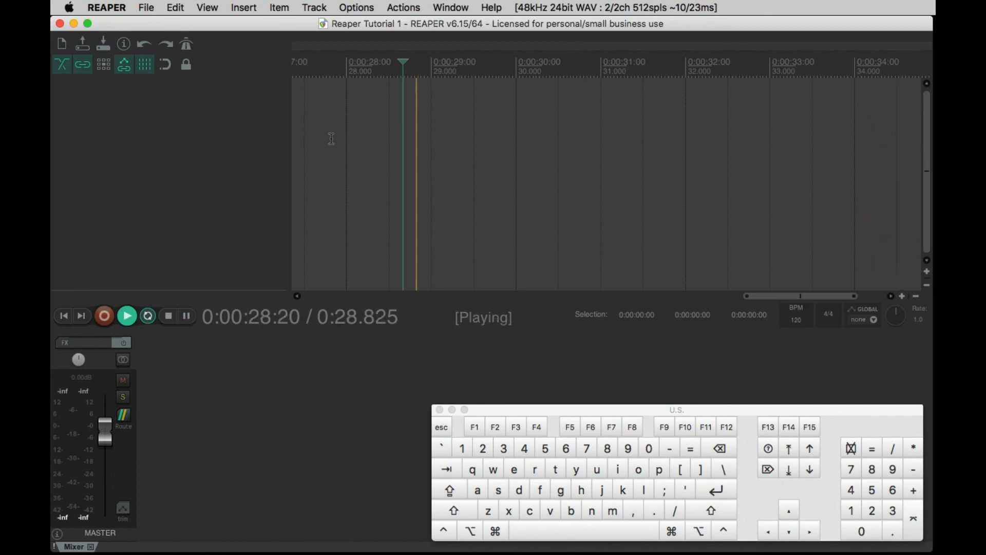
{"action": "key", "text": "Return"}
{"action": "key", "text": "Return"}
{"action": "key", "text": "Return"}
{"action": "key", "text": "Return"}
{"action": "key", "text": "Return"}
{"action": "key", "text": "Return"}
Compare by starting and stopping playback from the edit cursor at about 30.7 seconds
{"action": "key", "text": "space"}
{"action": "key", "text": "space"}
{"action": "key", "text": "space"}
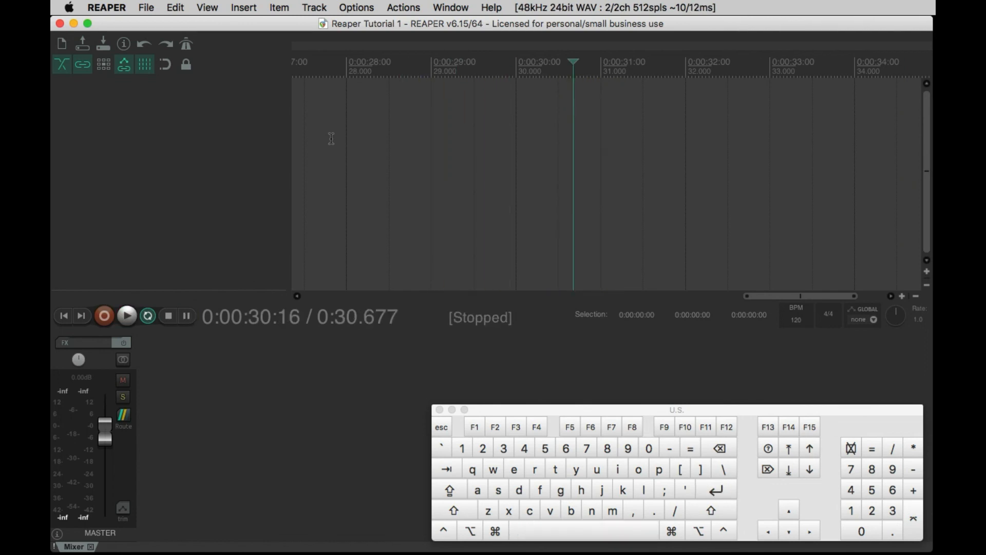
{"action": "key", "text": "space"}
{"action": "key", "text": "space"}
Continue playback in short stretches, pausing and resuming from each pause point
{"action": "key", "text": "Return"}
{"action": "key", "text": "Return"}
{"action": "key", "text": "Return"}
{"action": "key", "text": "Return"}
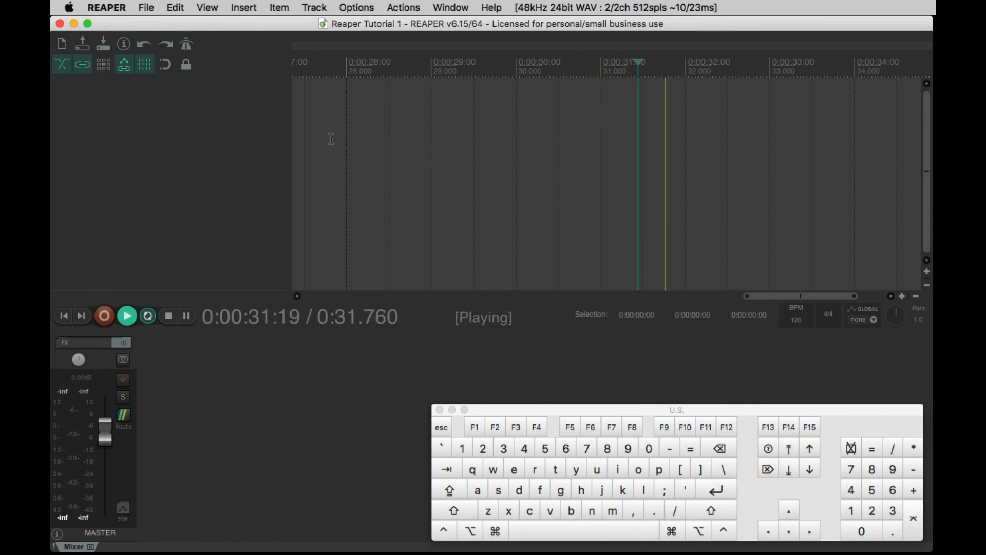